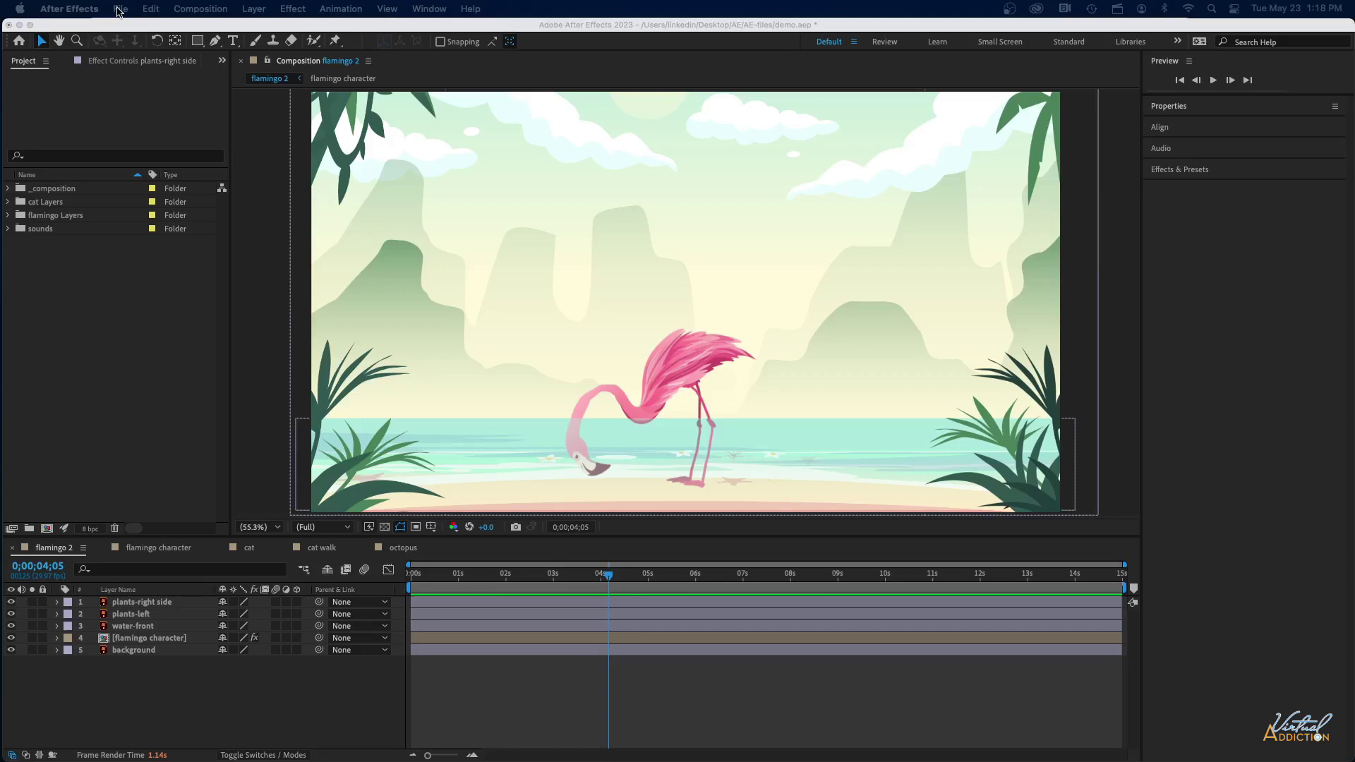
Go to the Memory & Performance page of After Effects Preferences
click(93, 10)
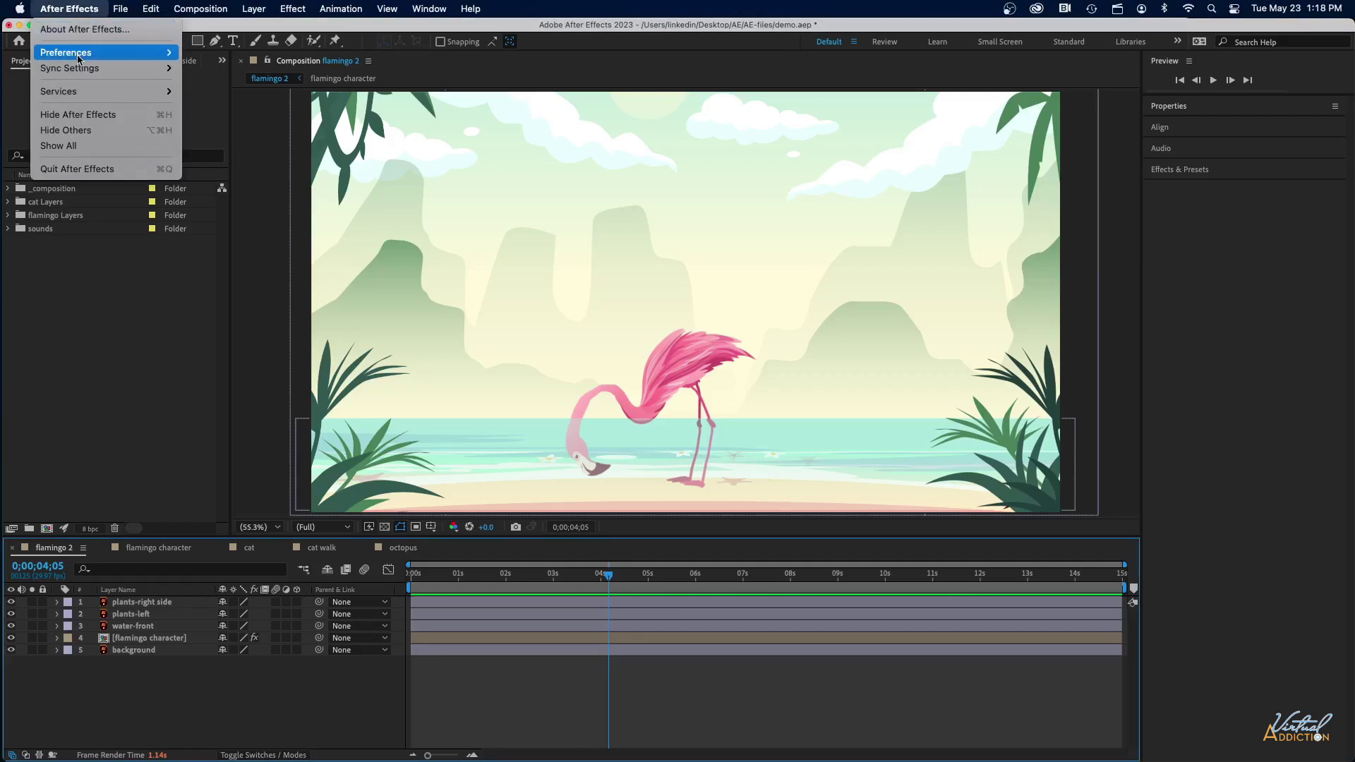
mouse_move(77, 59)
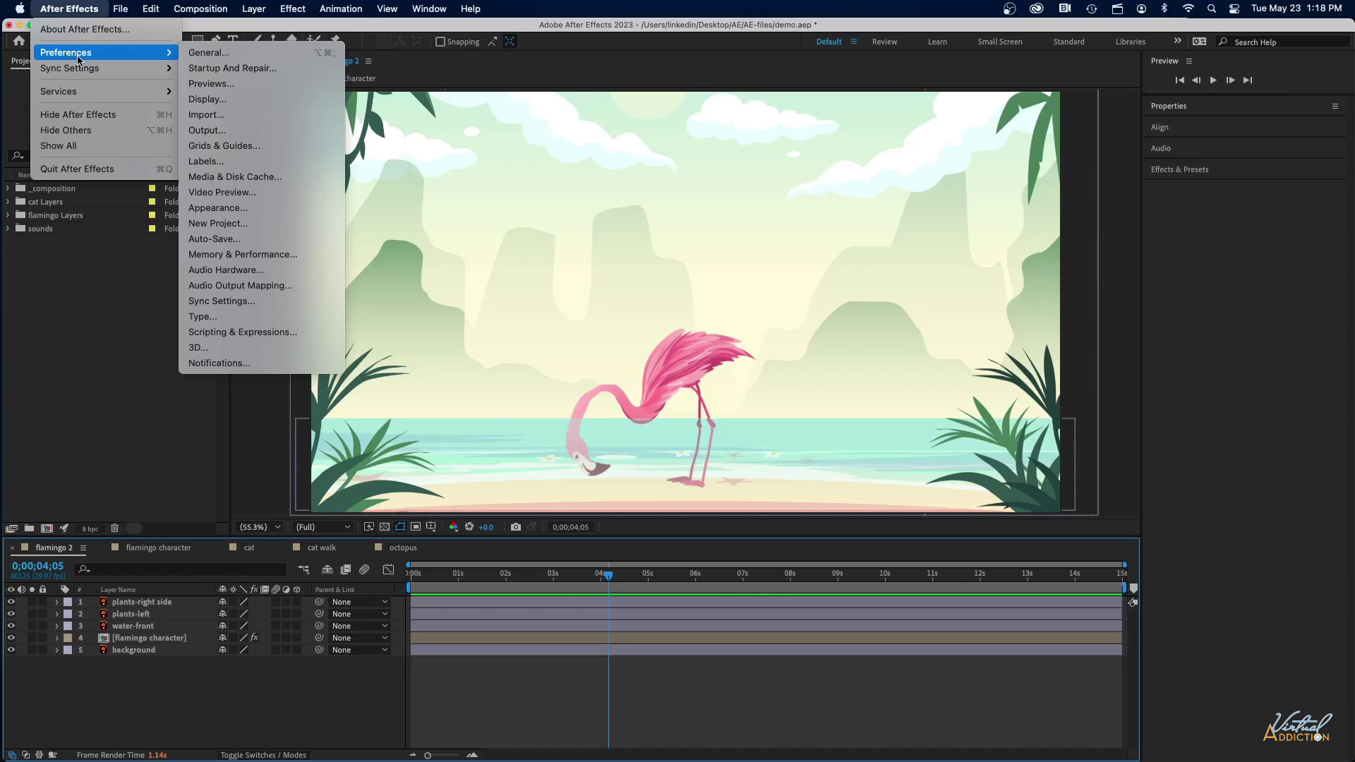
click(245, 258)
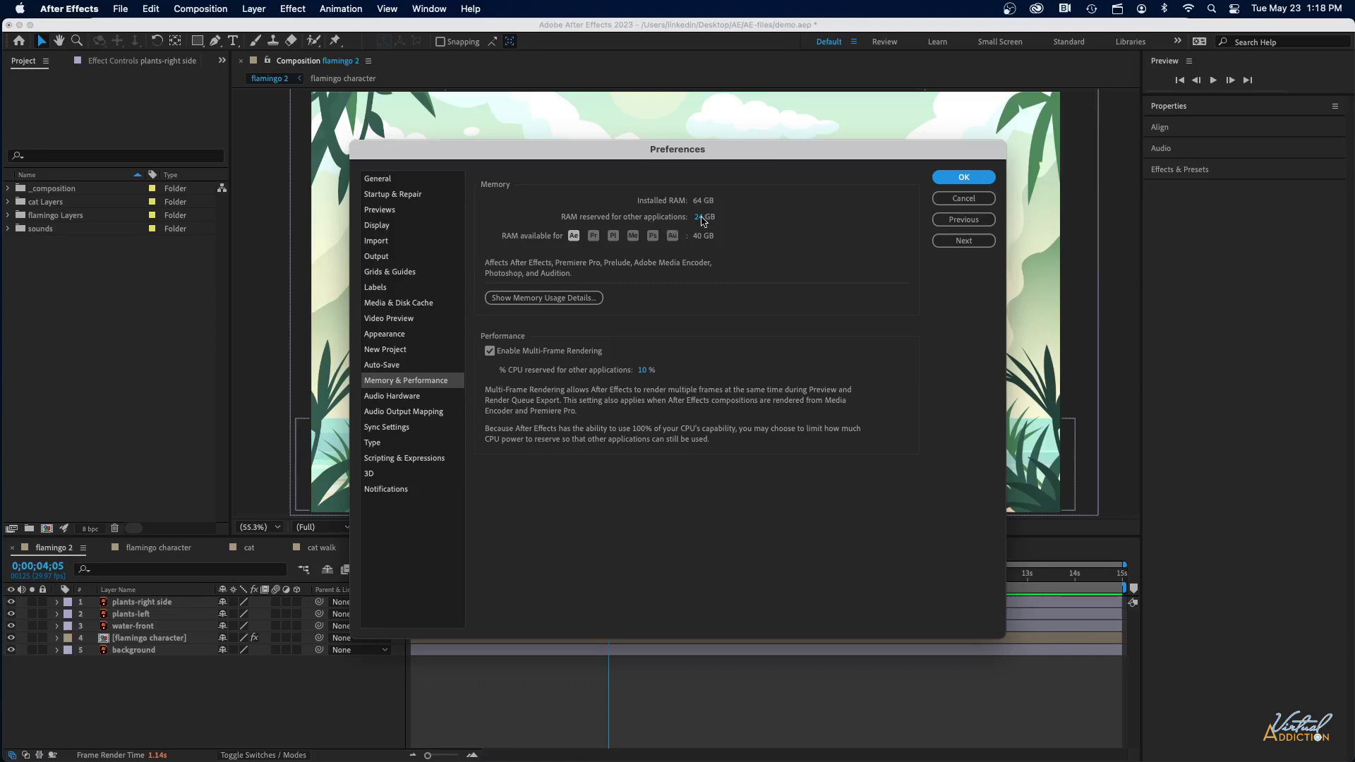
Lower RAM reserved for other applications from 24 GB to 6 GB, leaving 58 GB available
click(699, 218)
click(699, 217)
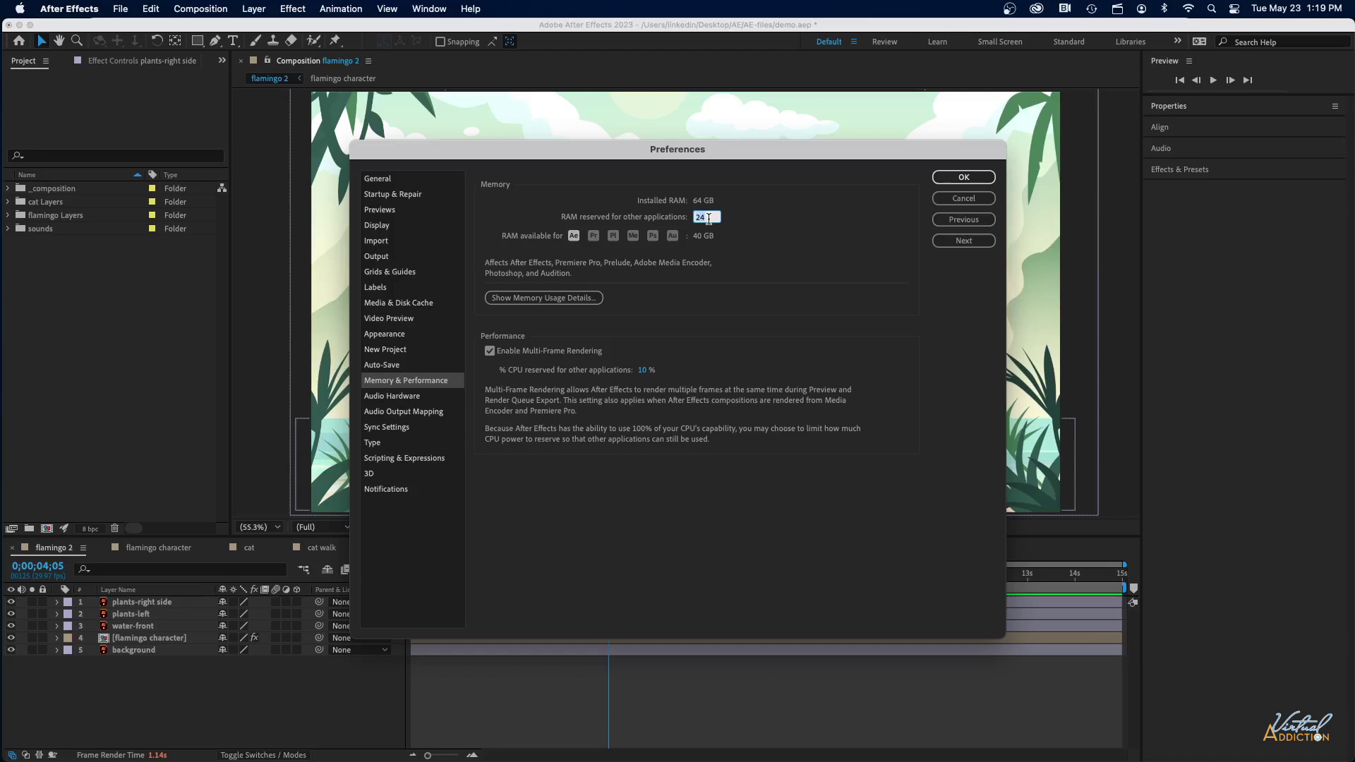
text(2)
key(Tab)
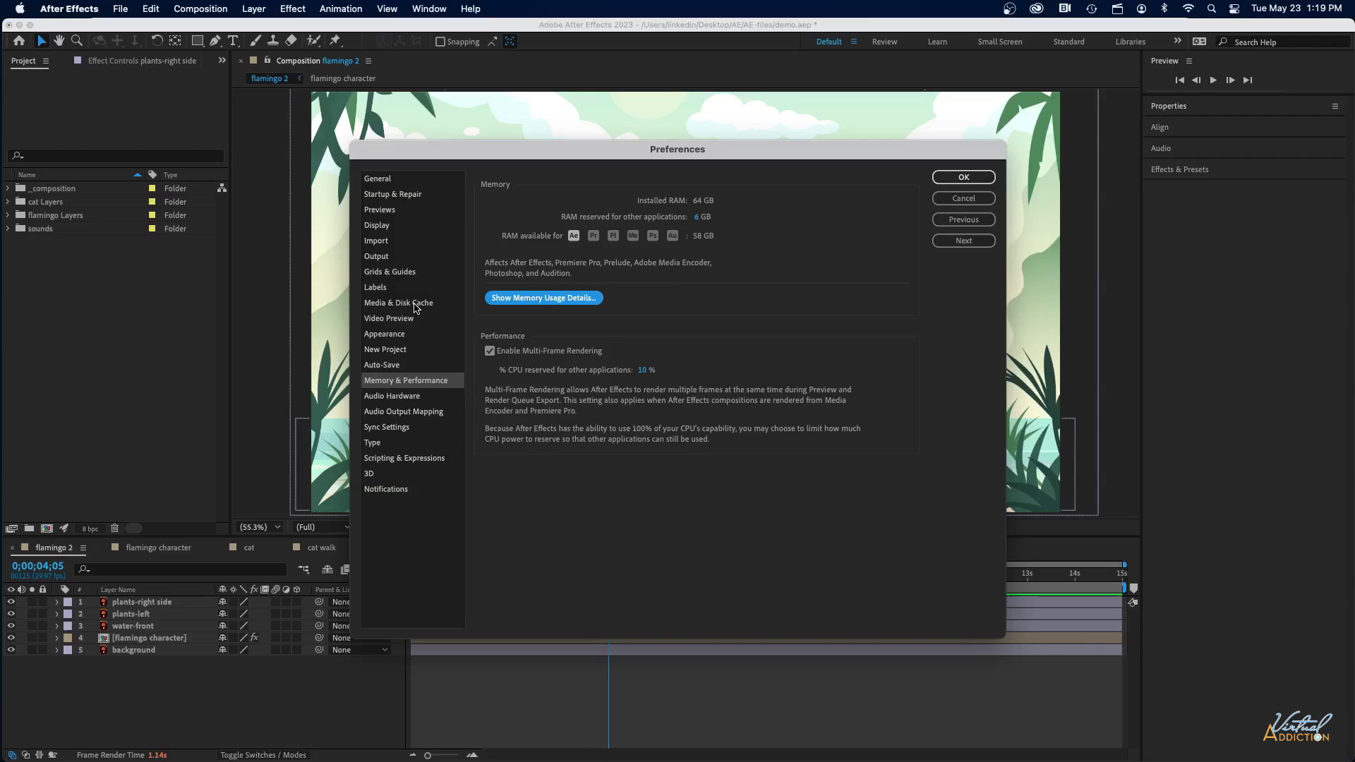
On the Media & Disk Cache page, delete the 2.2 GB disk cache and clean the database & cache
click(415, 305)
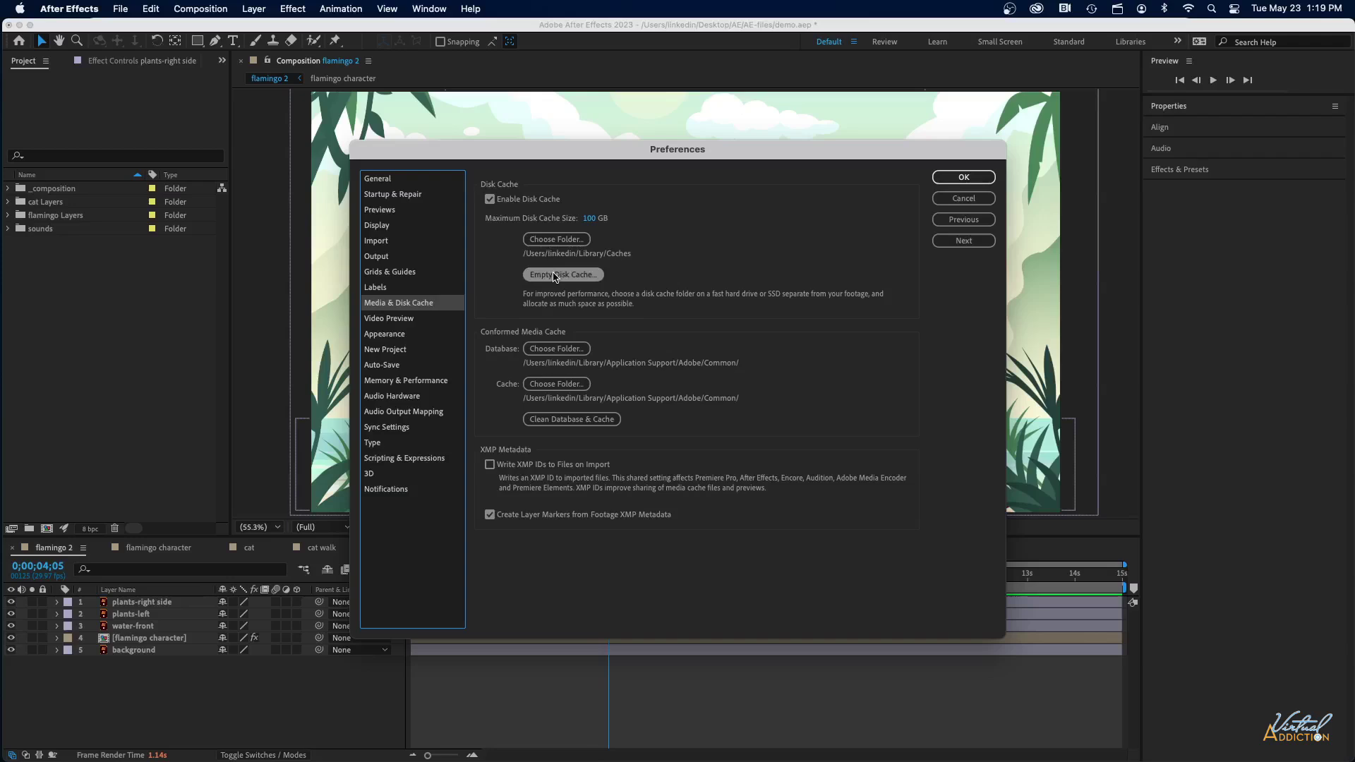
click(555, 276)
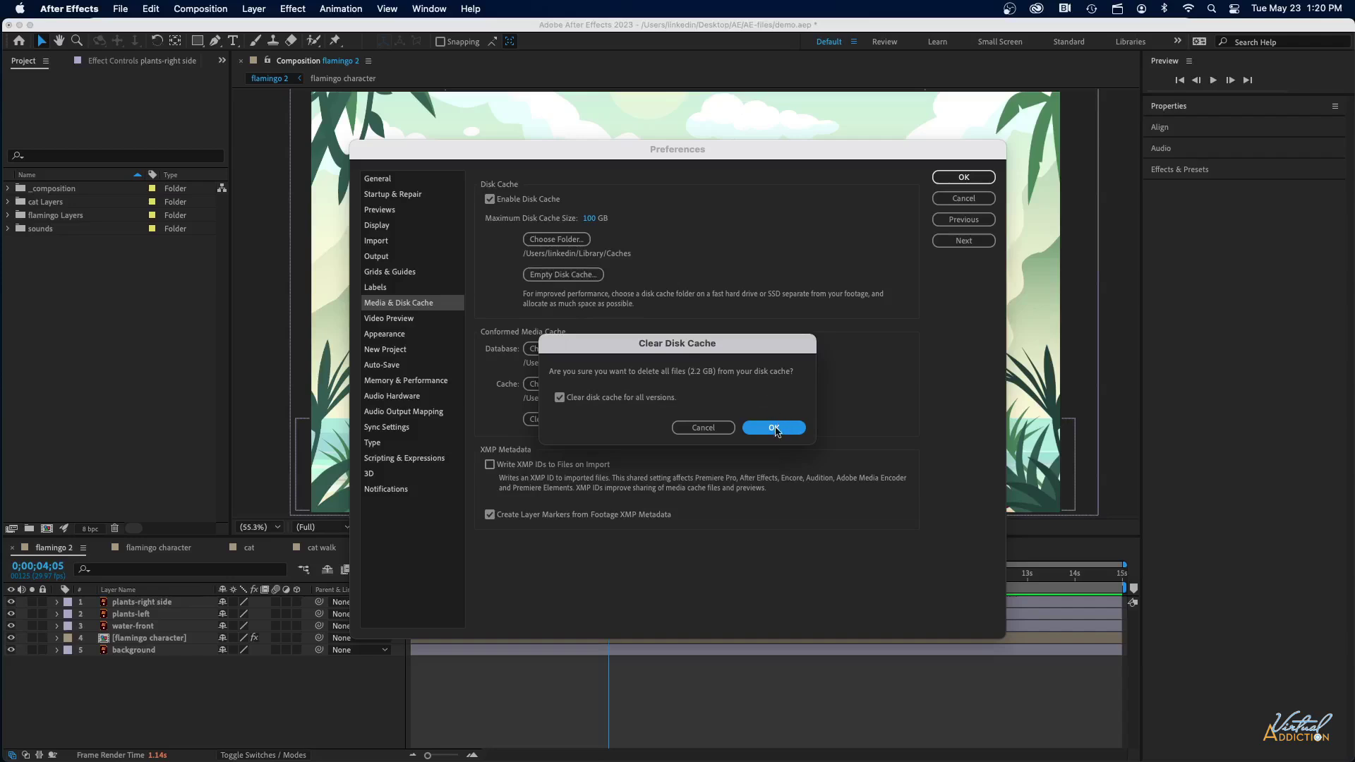
click(776, 428)
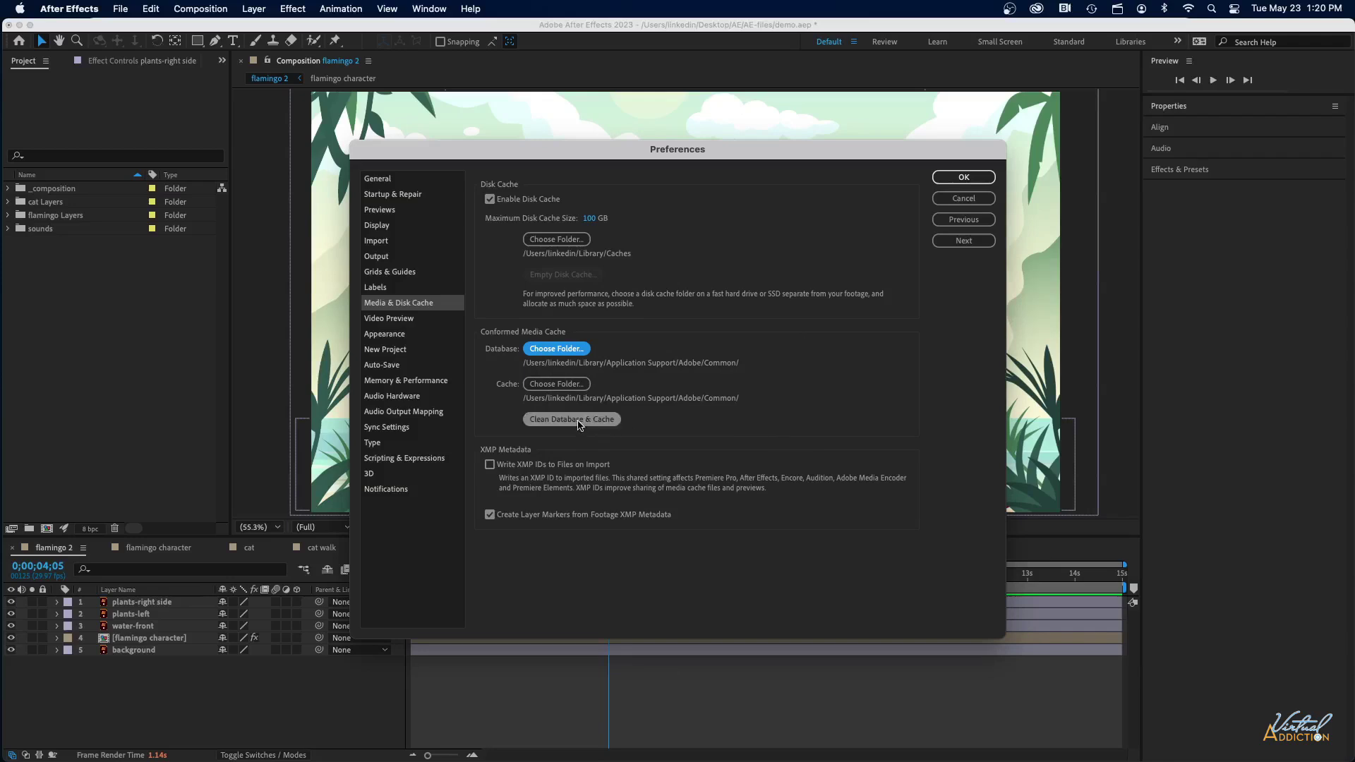
click(573, 420)
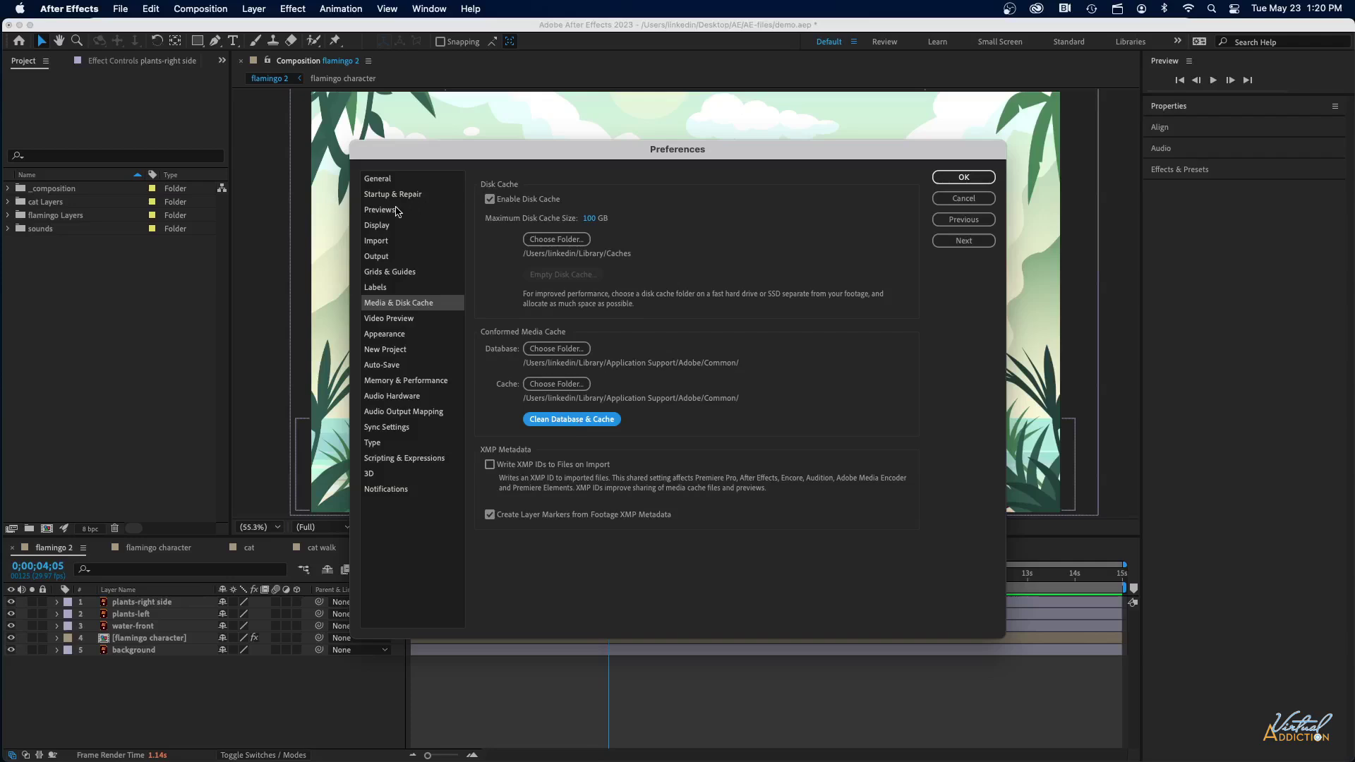
Set the Previews Adaptive Resolution Limit to 1/16 and close Preferences
click(396, 211)
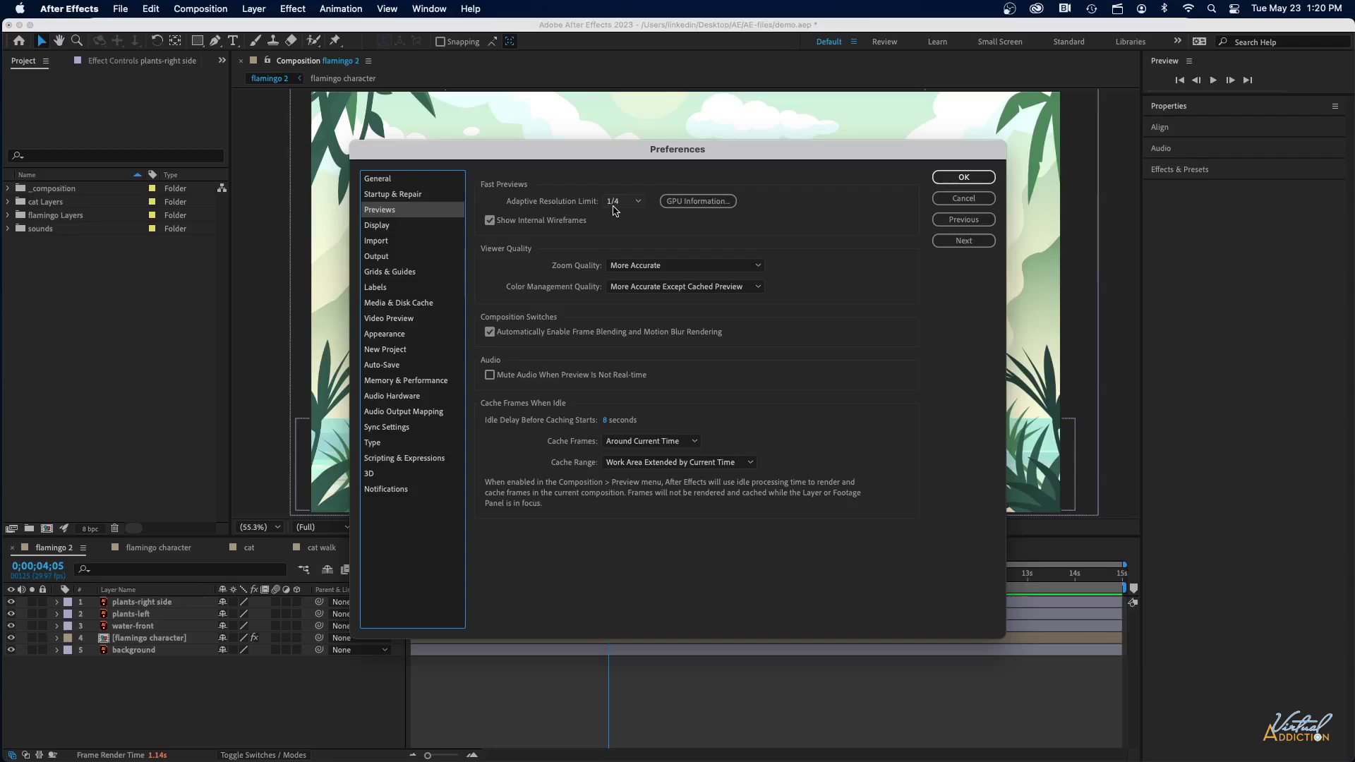
click(637, 204)
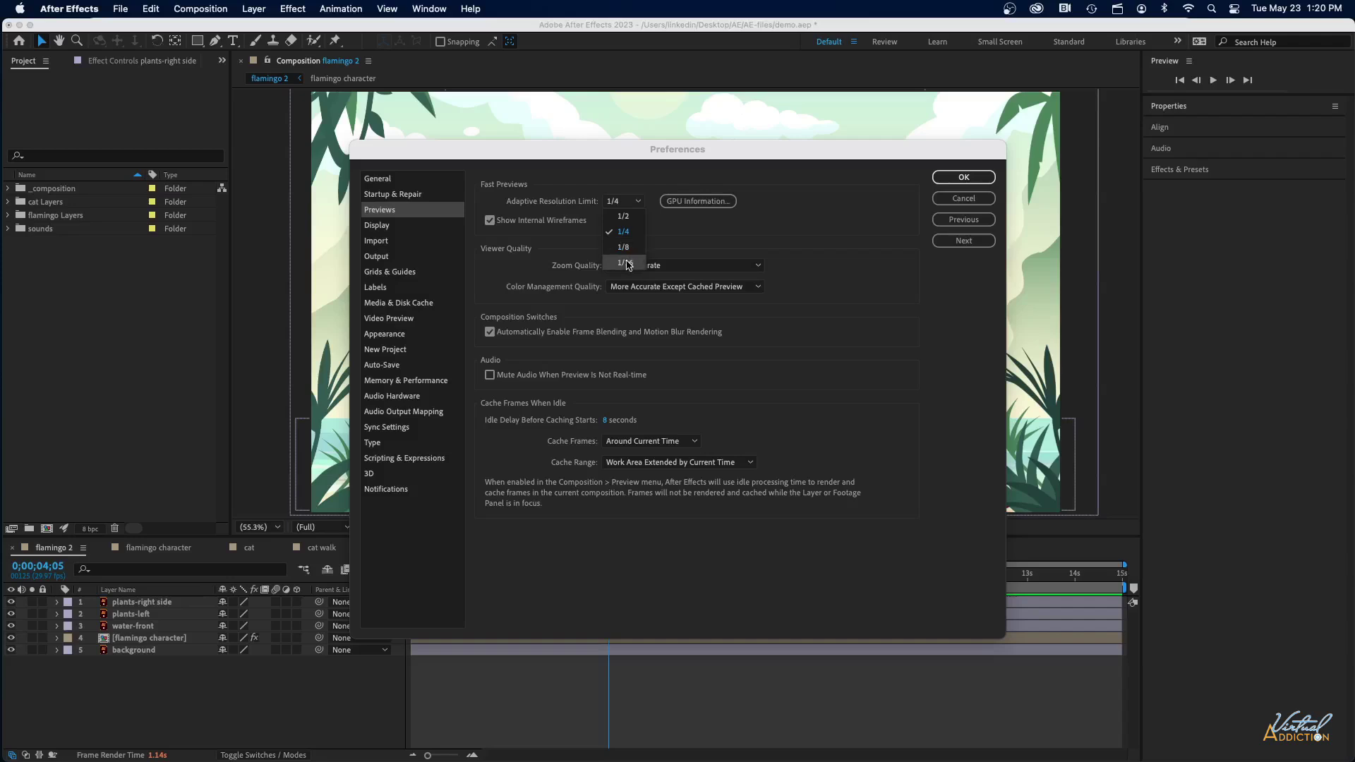
click(628, 265)
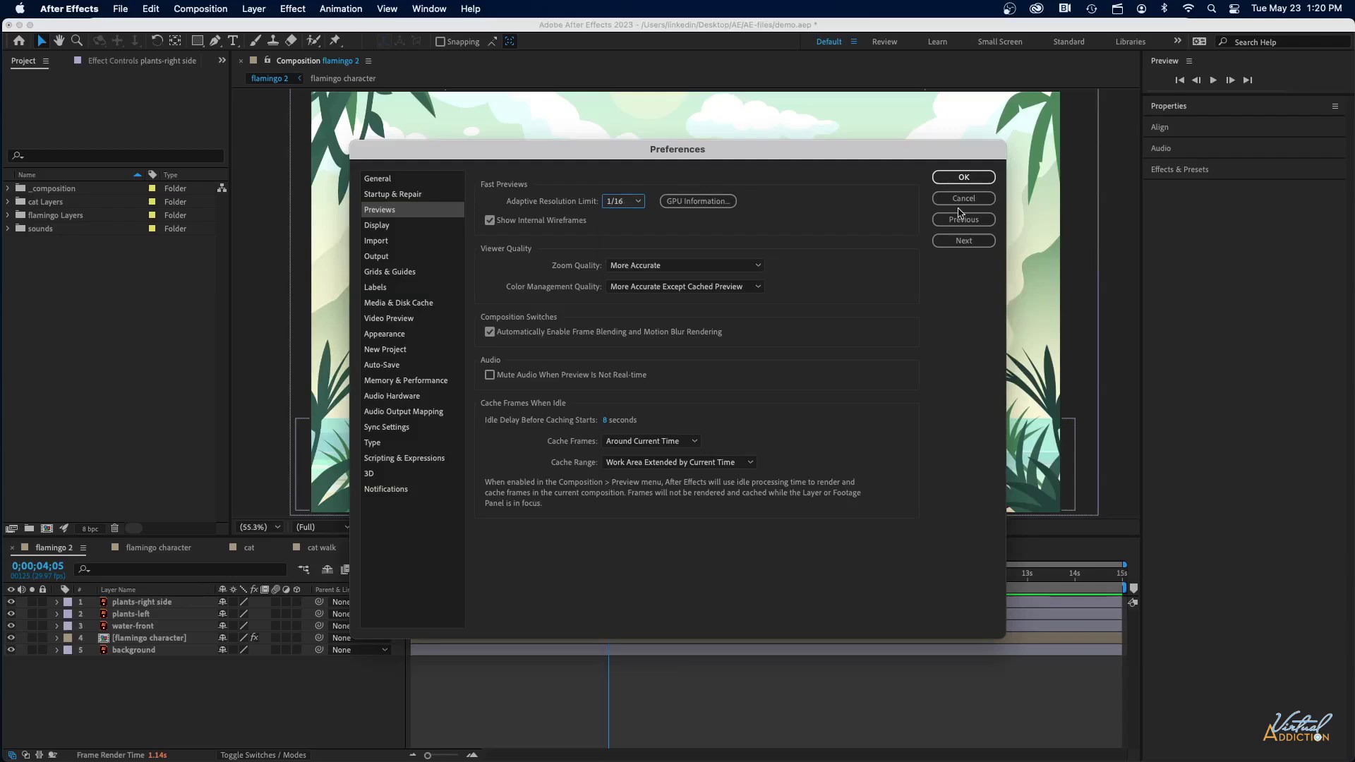
click(970, 180)
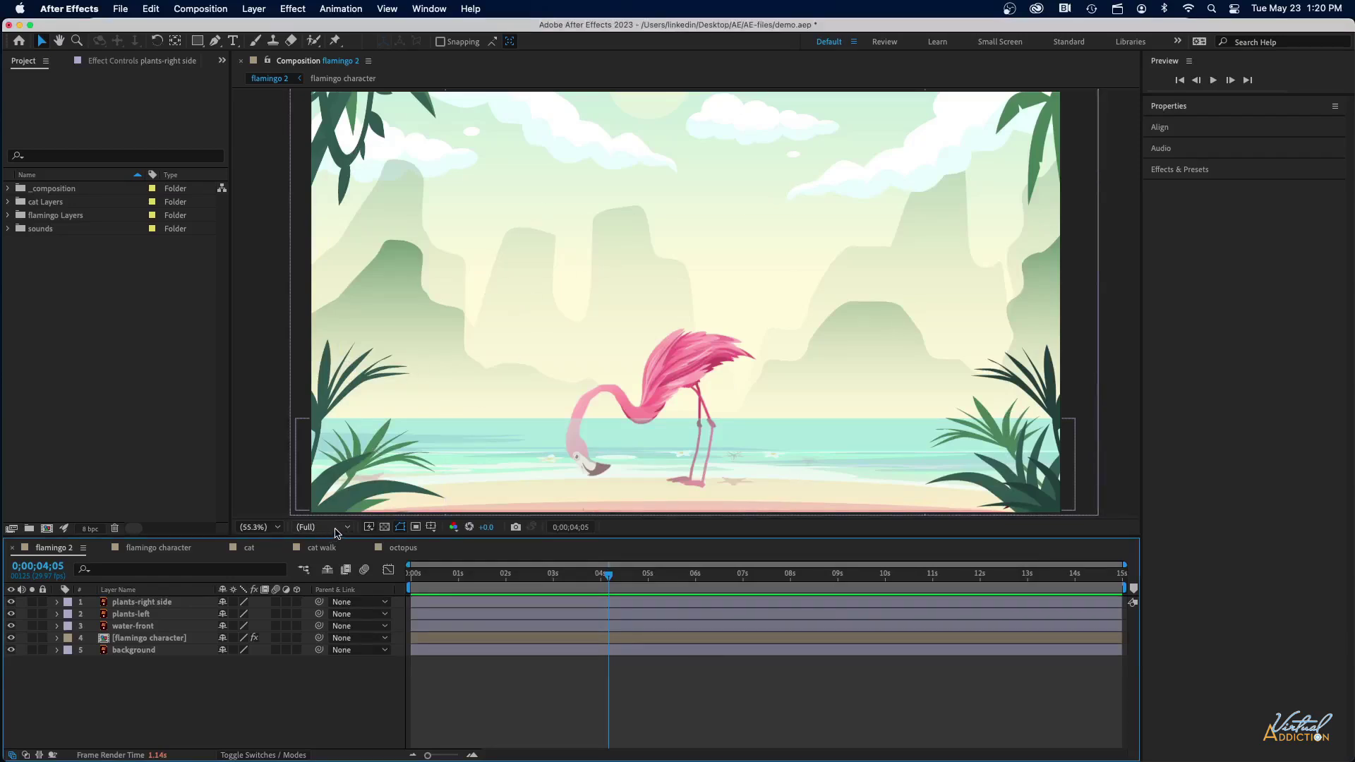
Switch the flamingo 2 viewer resolution from Full to Quarter
click(346, 528)
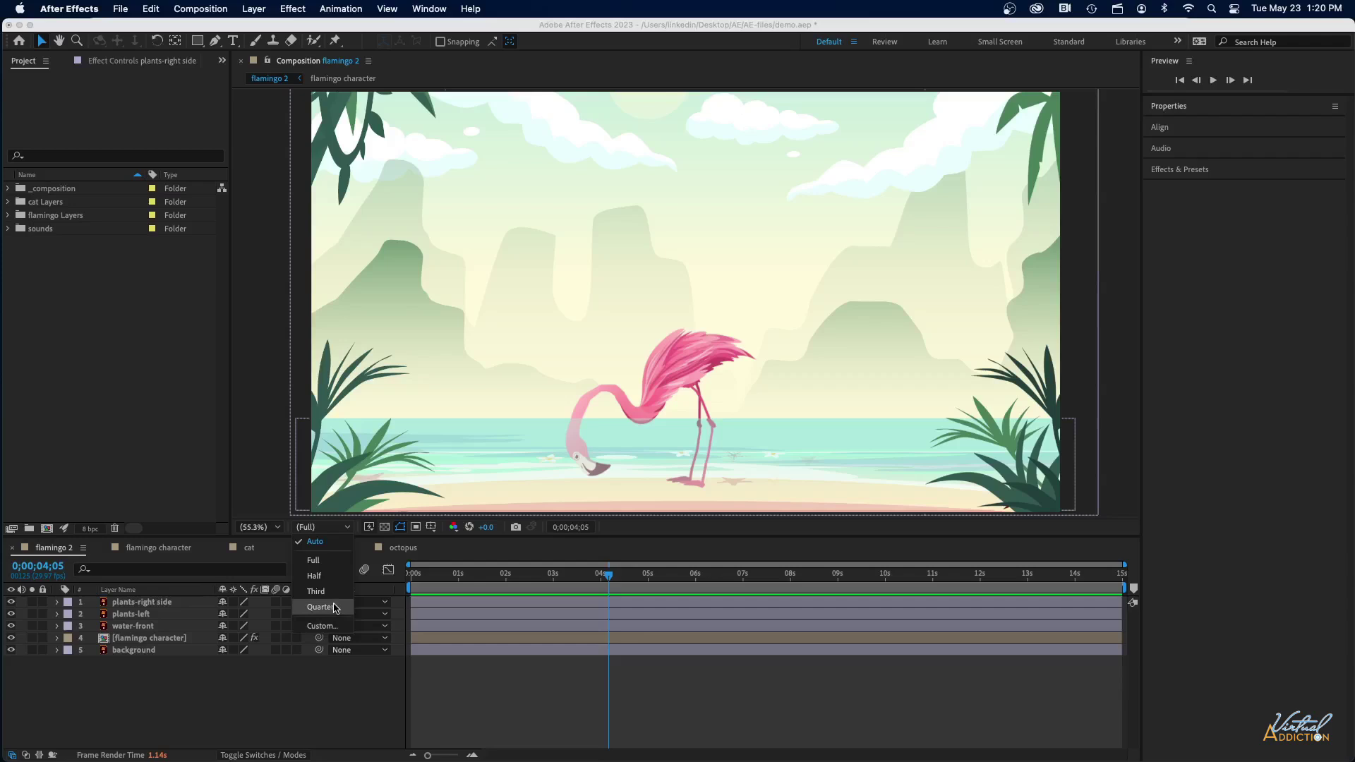
click(322, 607)
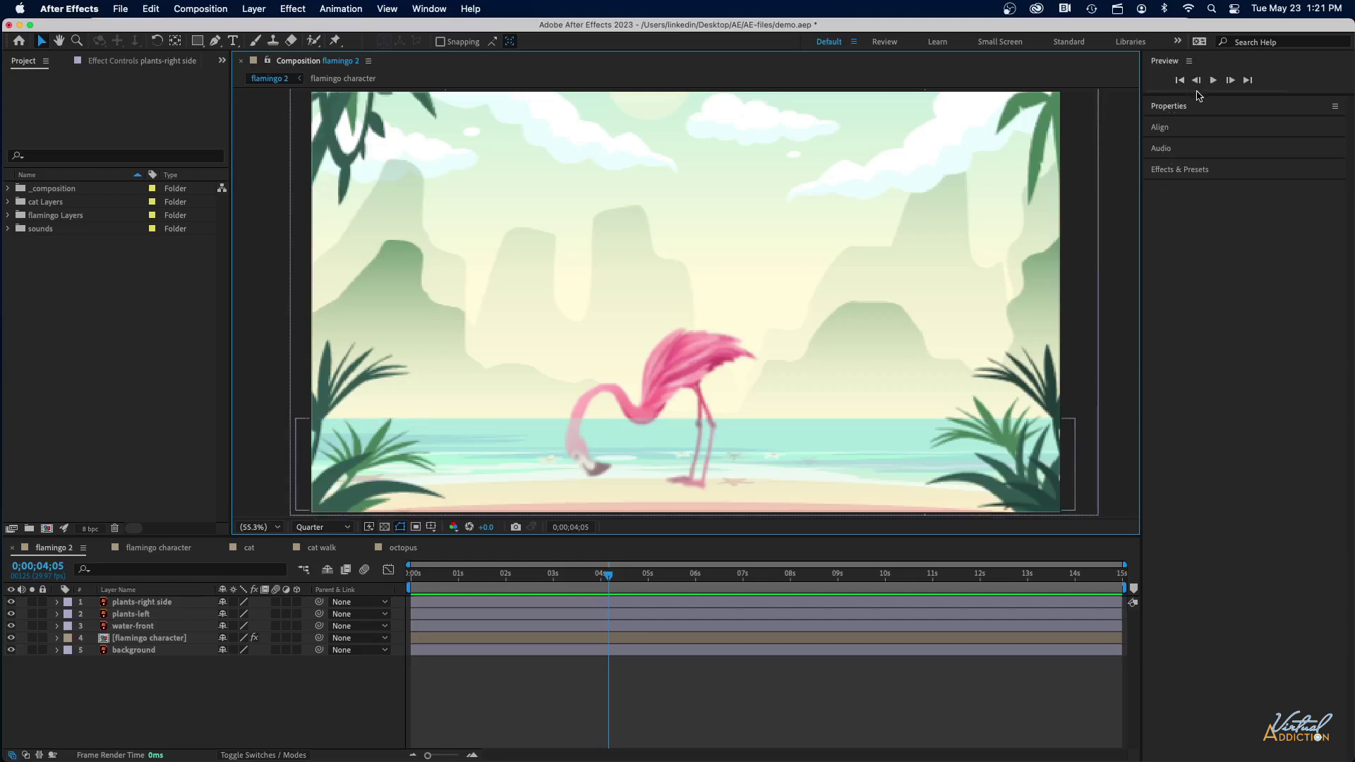
Expand the Preview panel and change its playback Resolution from Auto to Quarter
drag(1198, 94, 1171, 346)
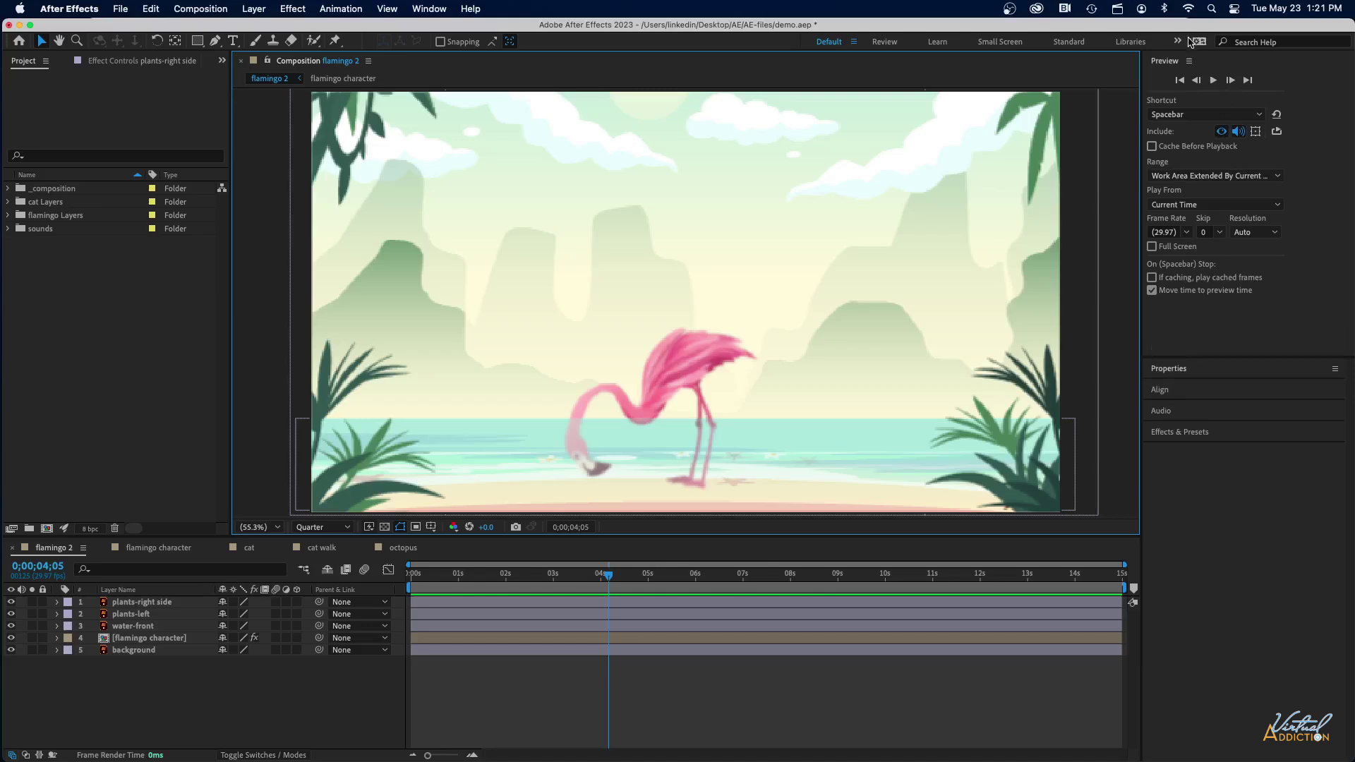
click(428, 9)
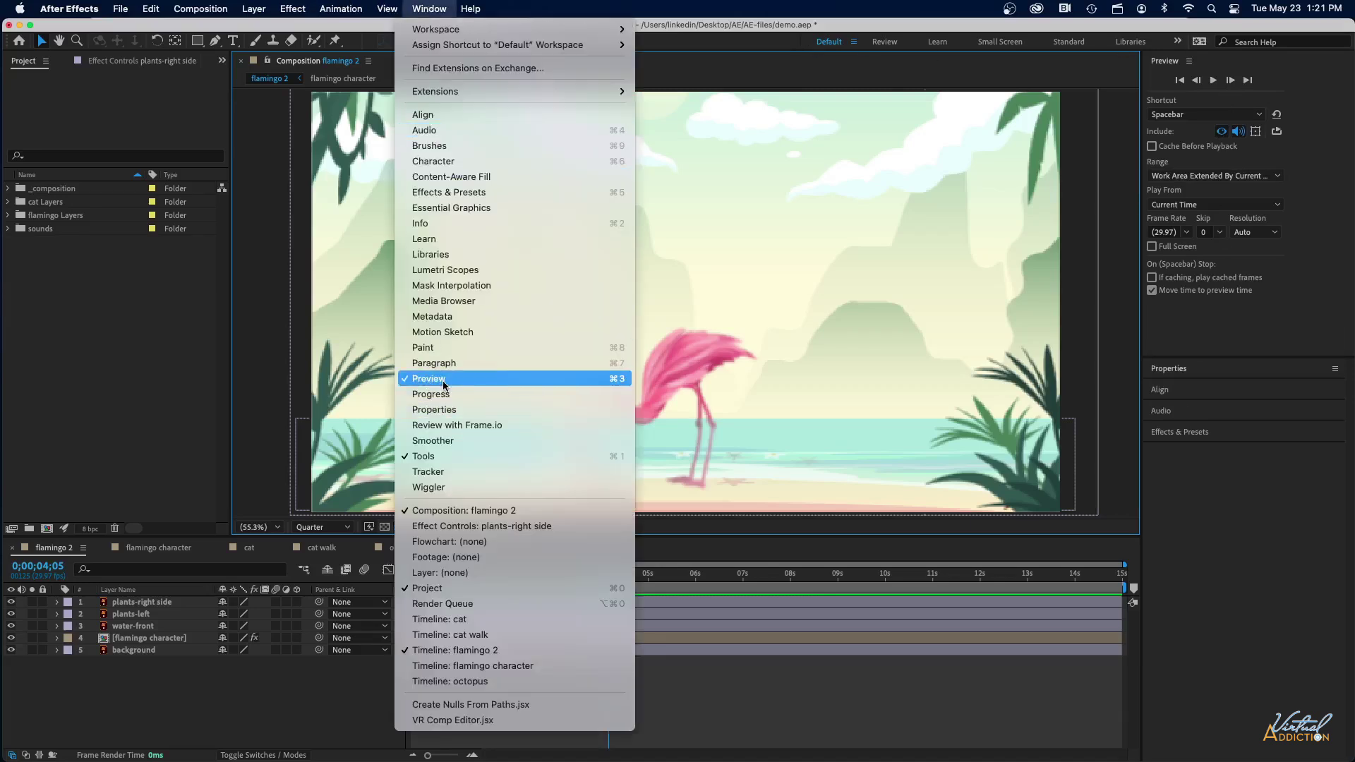
click(1297, 310)
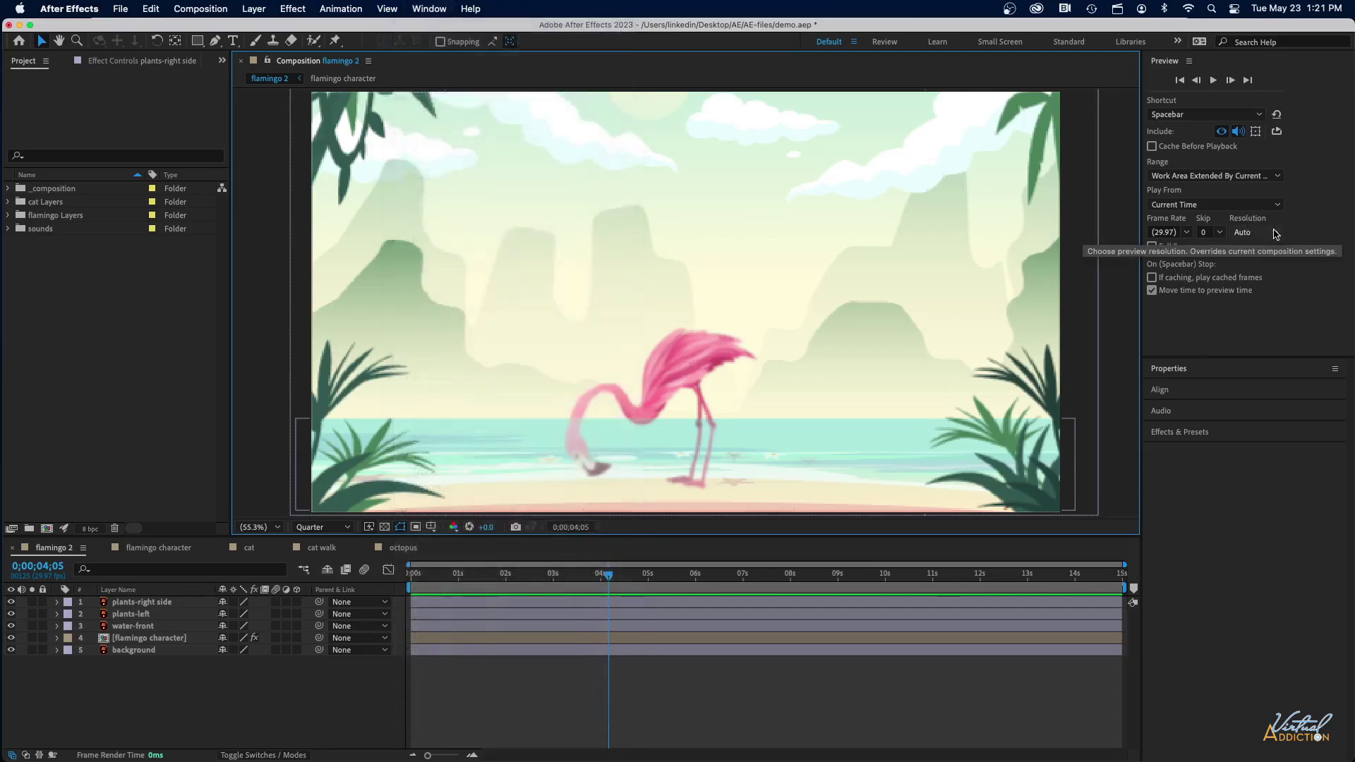
click(1275, 233)
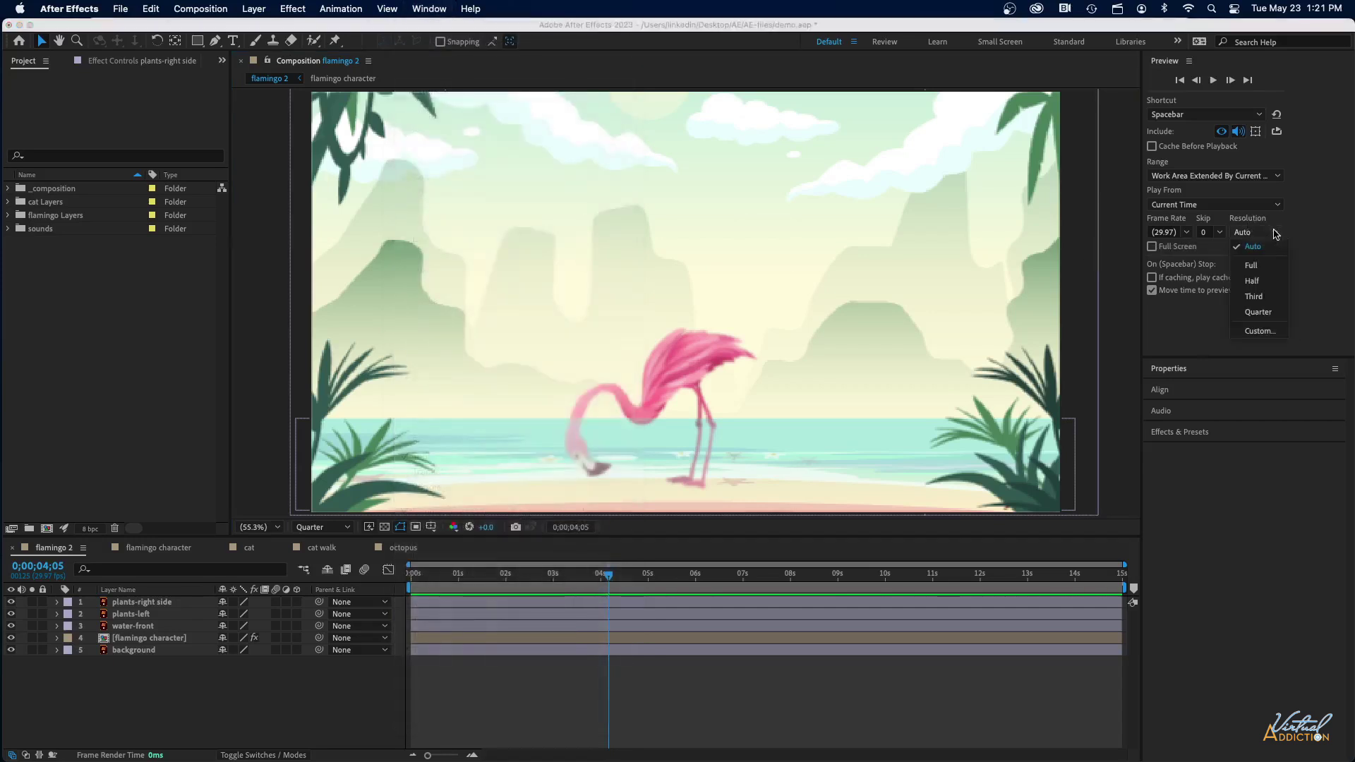
click(1259, 312)
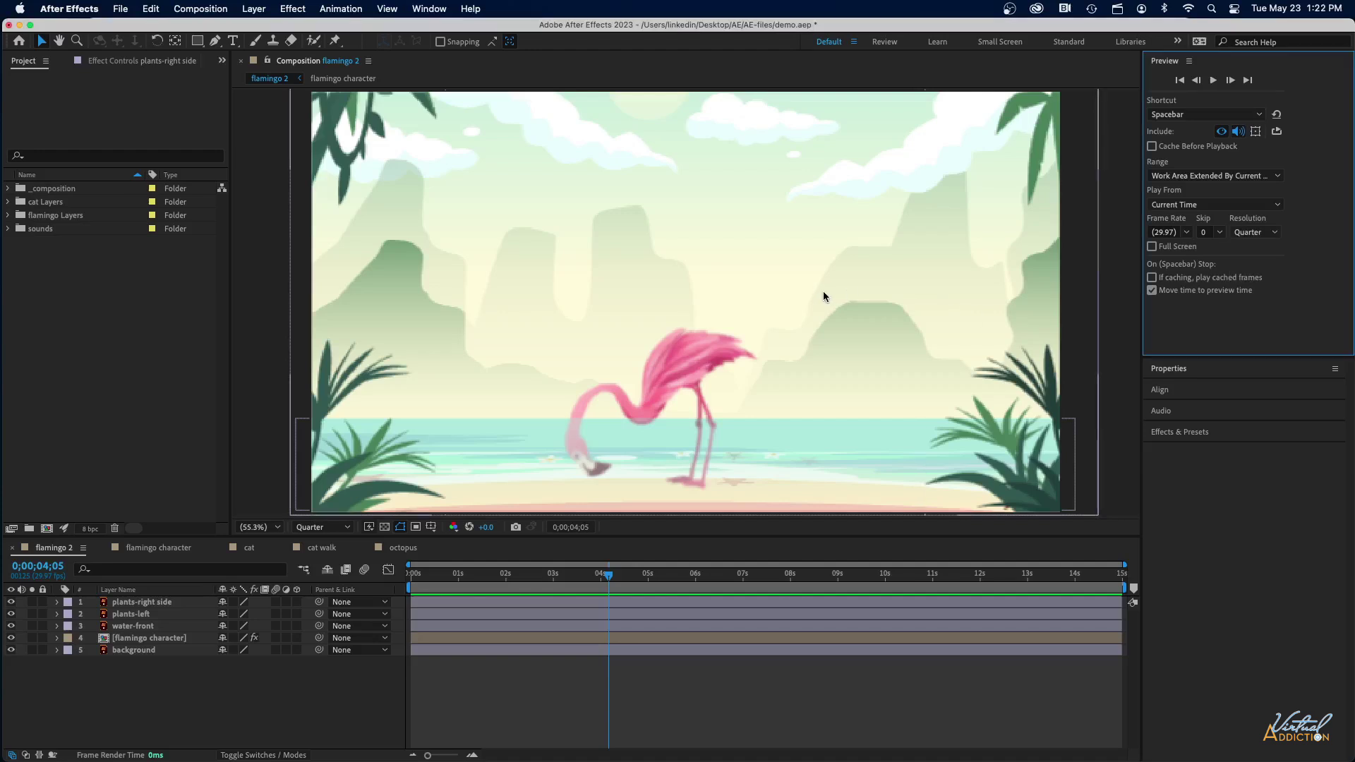
Save demo.aep with Cmd+S and create a new empty Untitled Project
key(super+s)
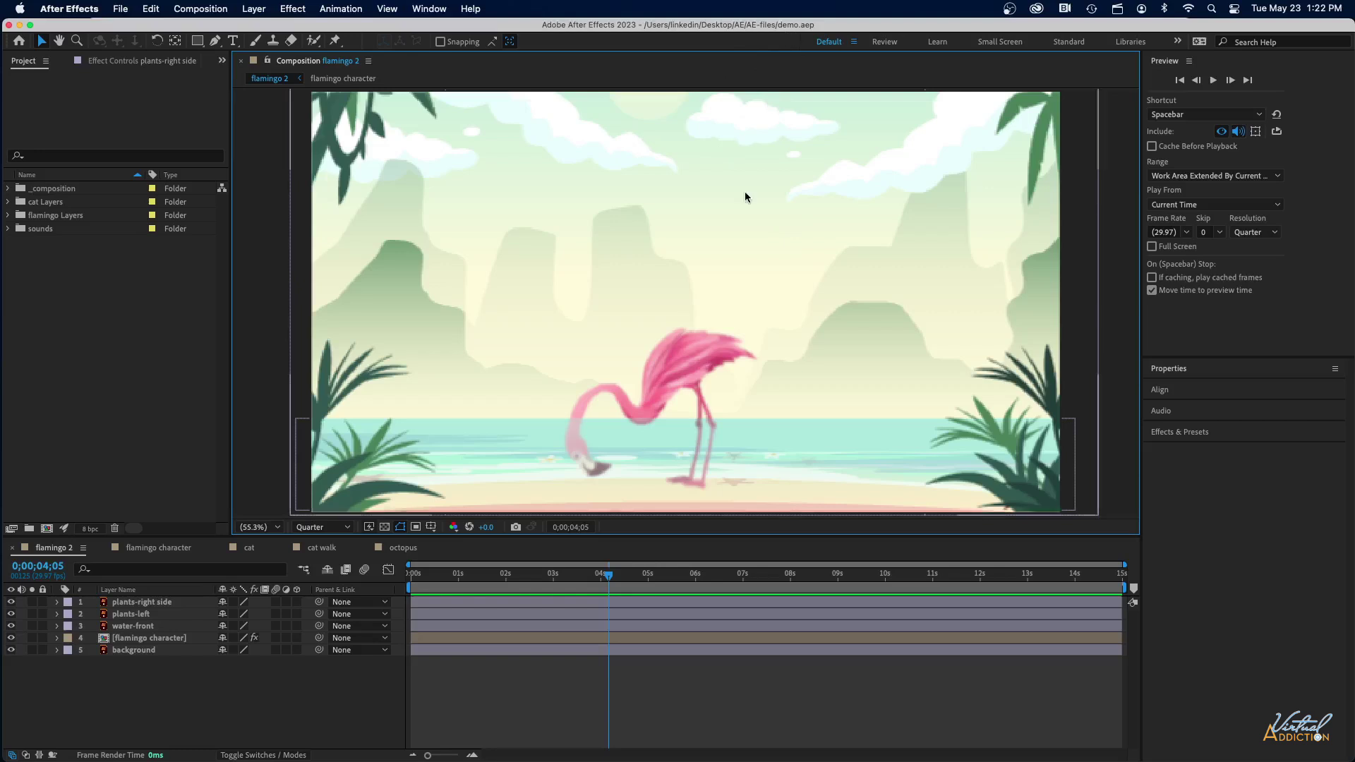
click(120, 9)
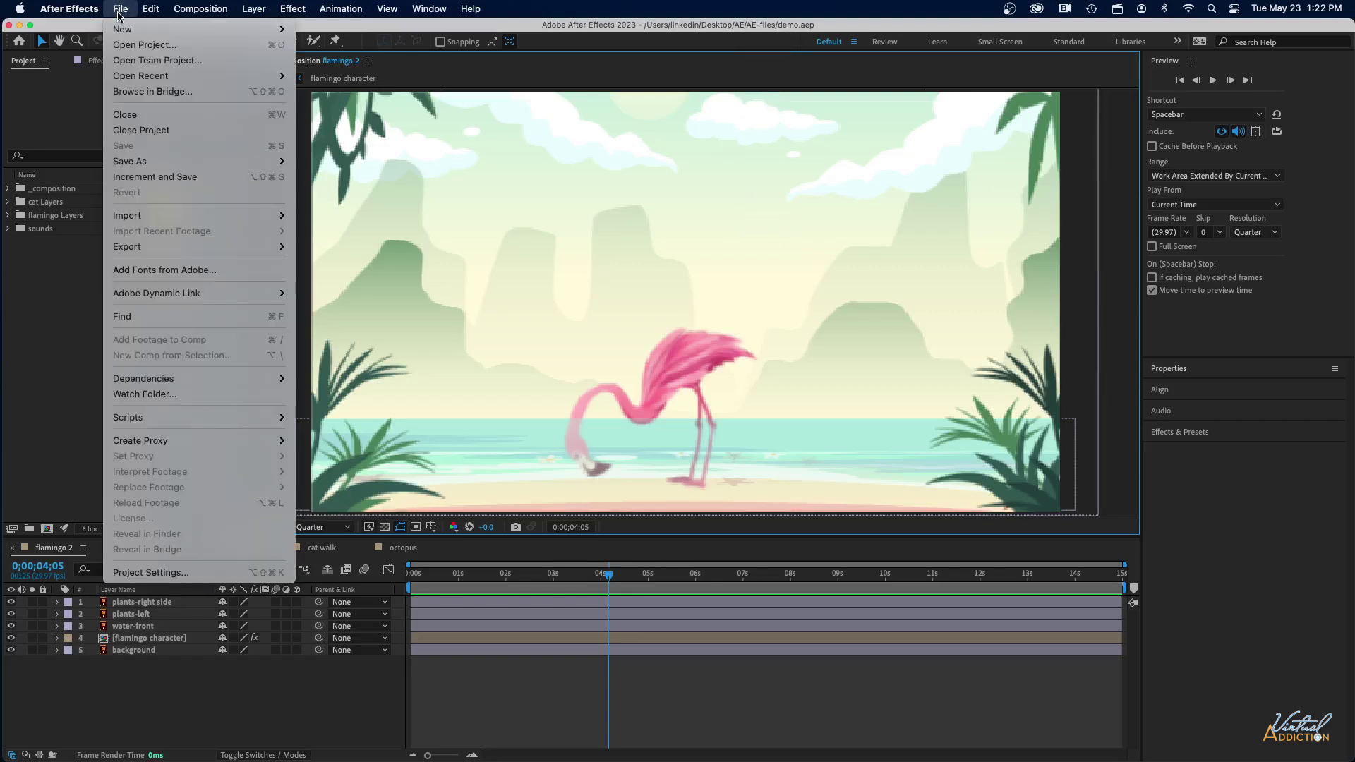
mouse_move(117, 31)
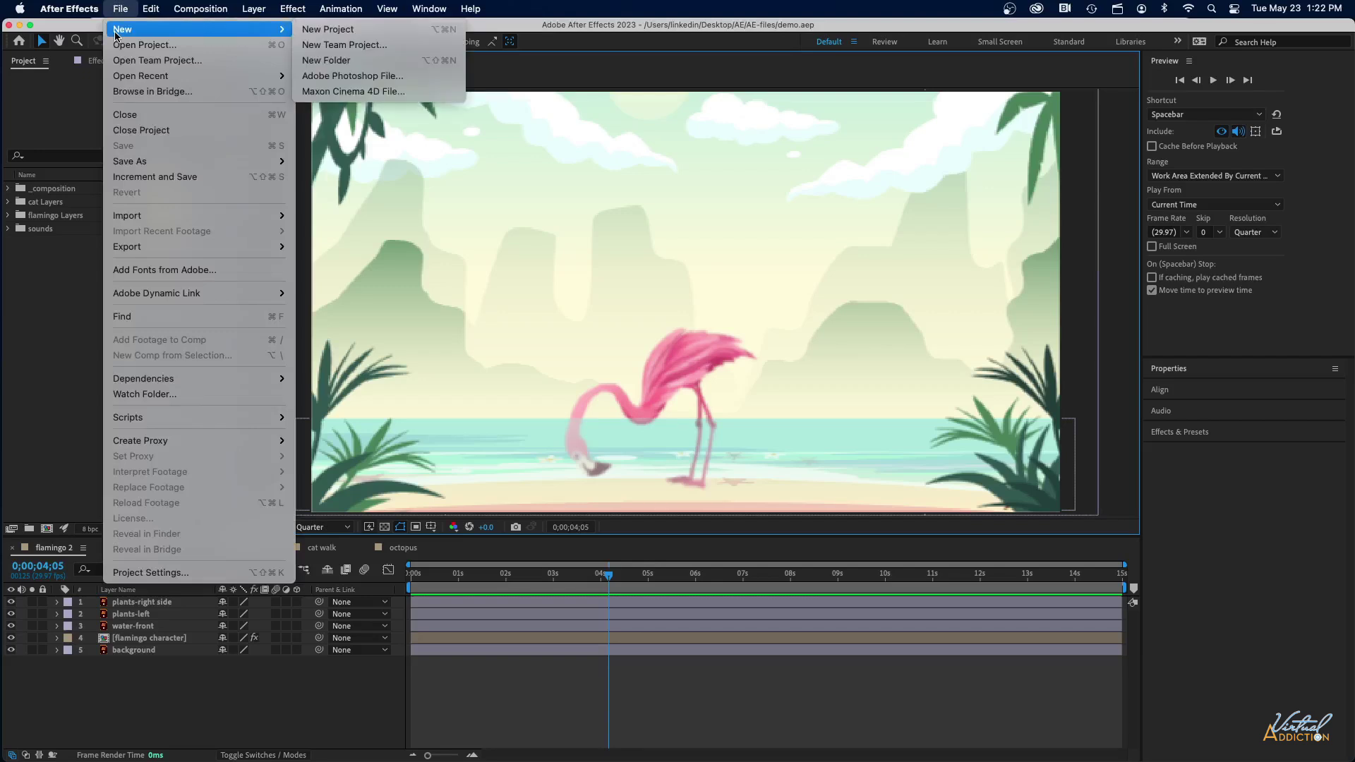
click(327, 30)
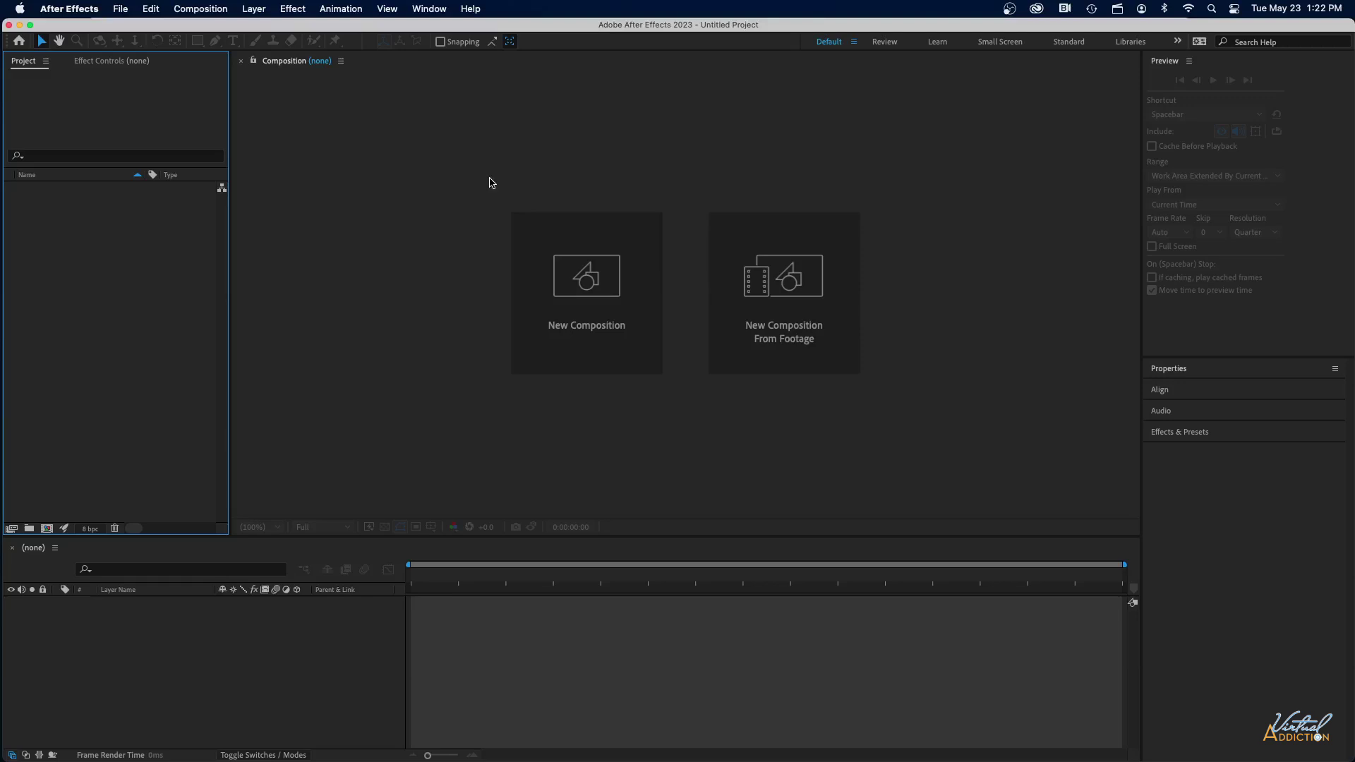
Check the File > Import menu, then narrow the window to reveal the desktop AE folder
click(121, 10)
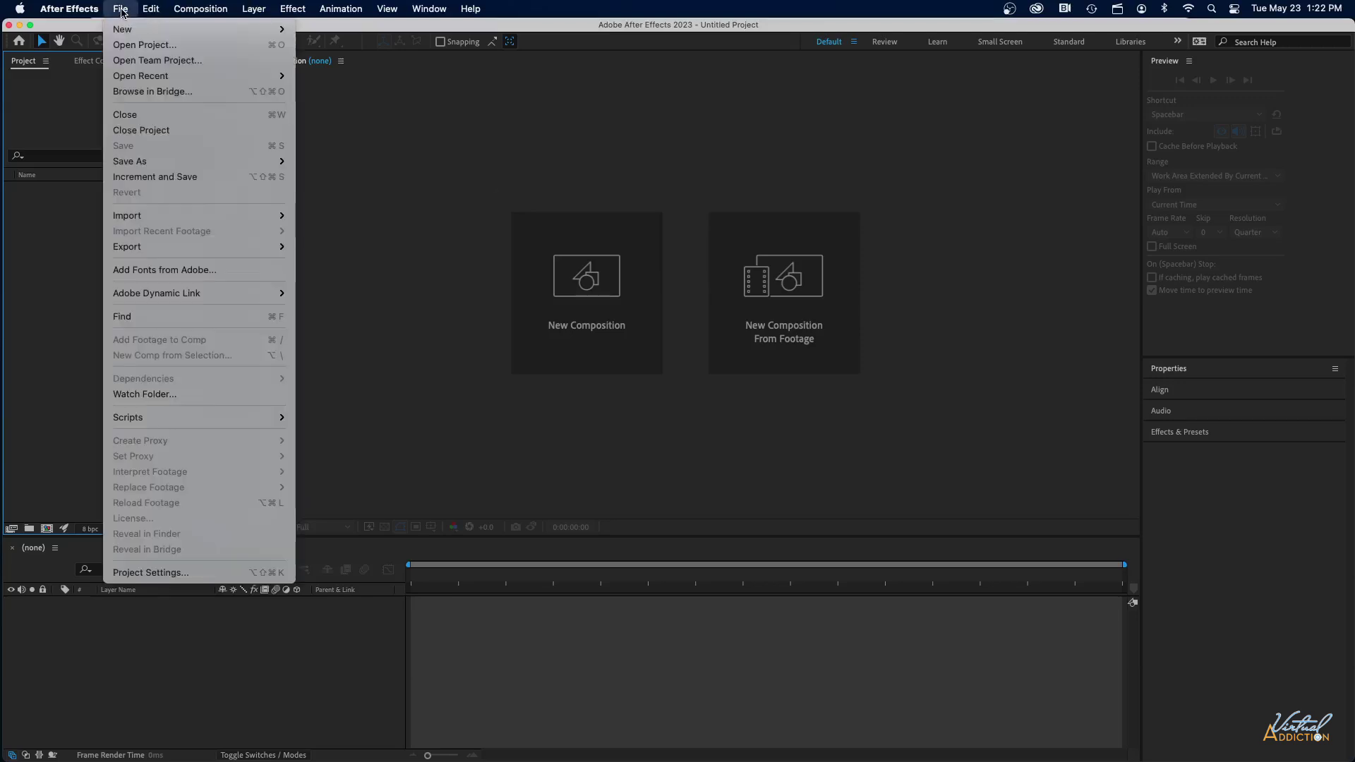
mouse_move(128, 221)
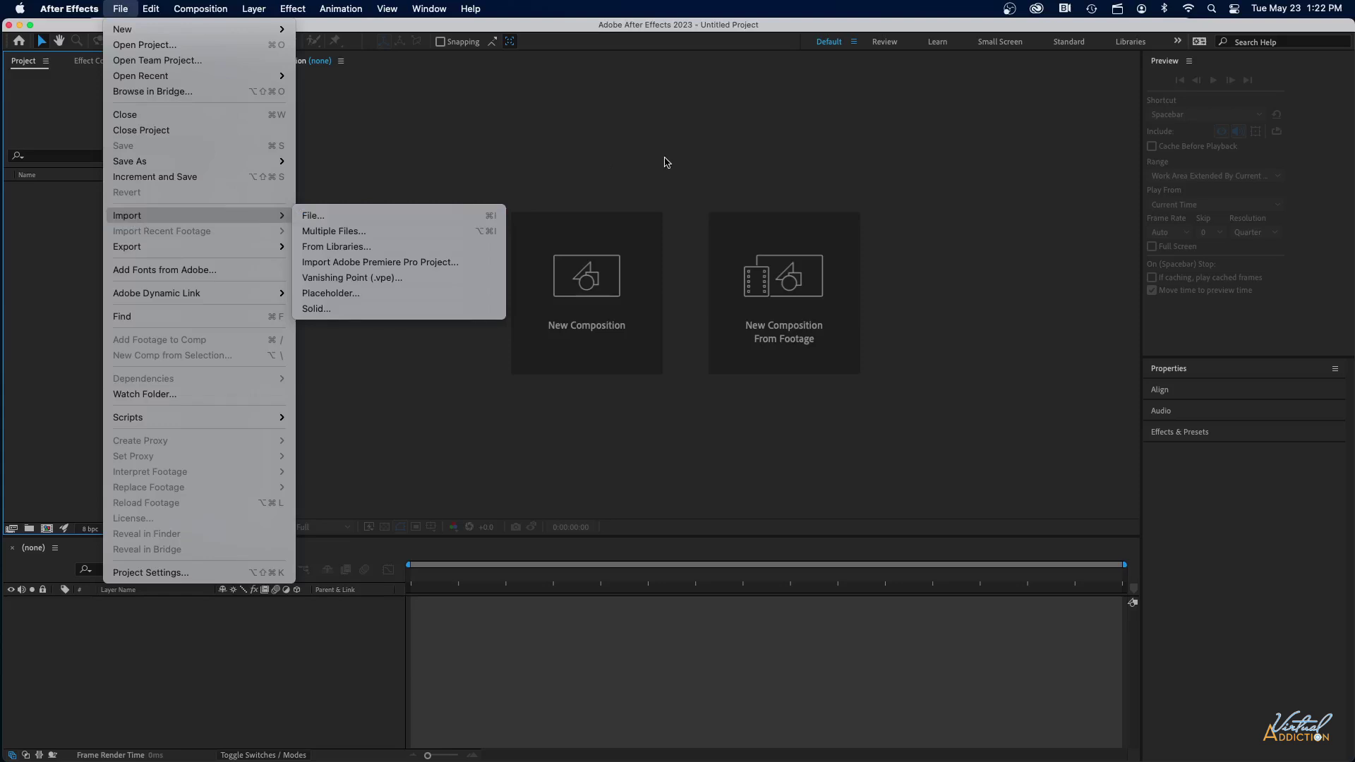
click(687, 161)
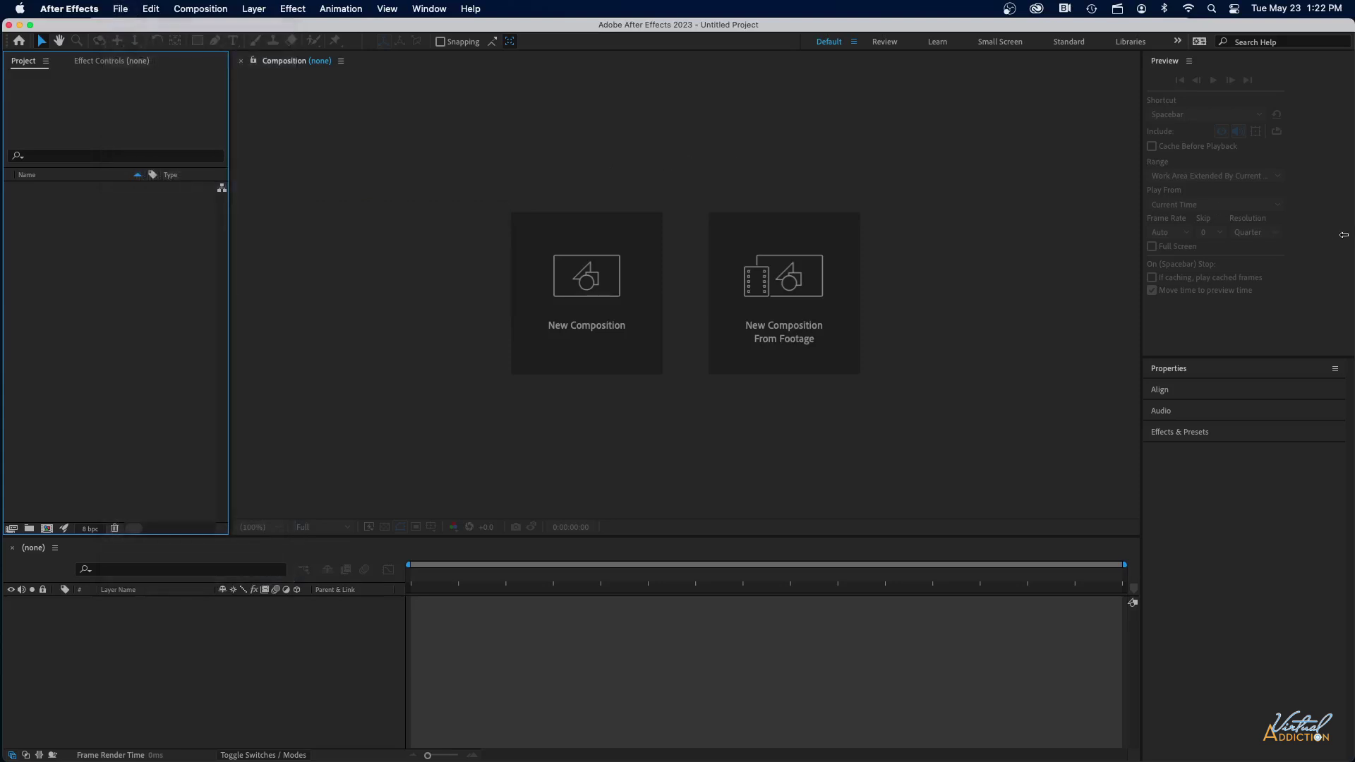
drag(1352, 235, 1256, 233)
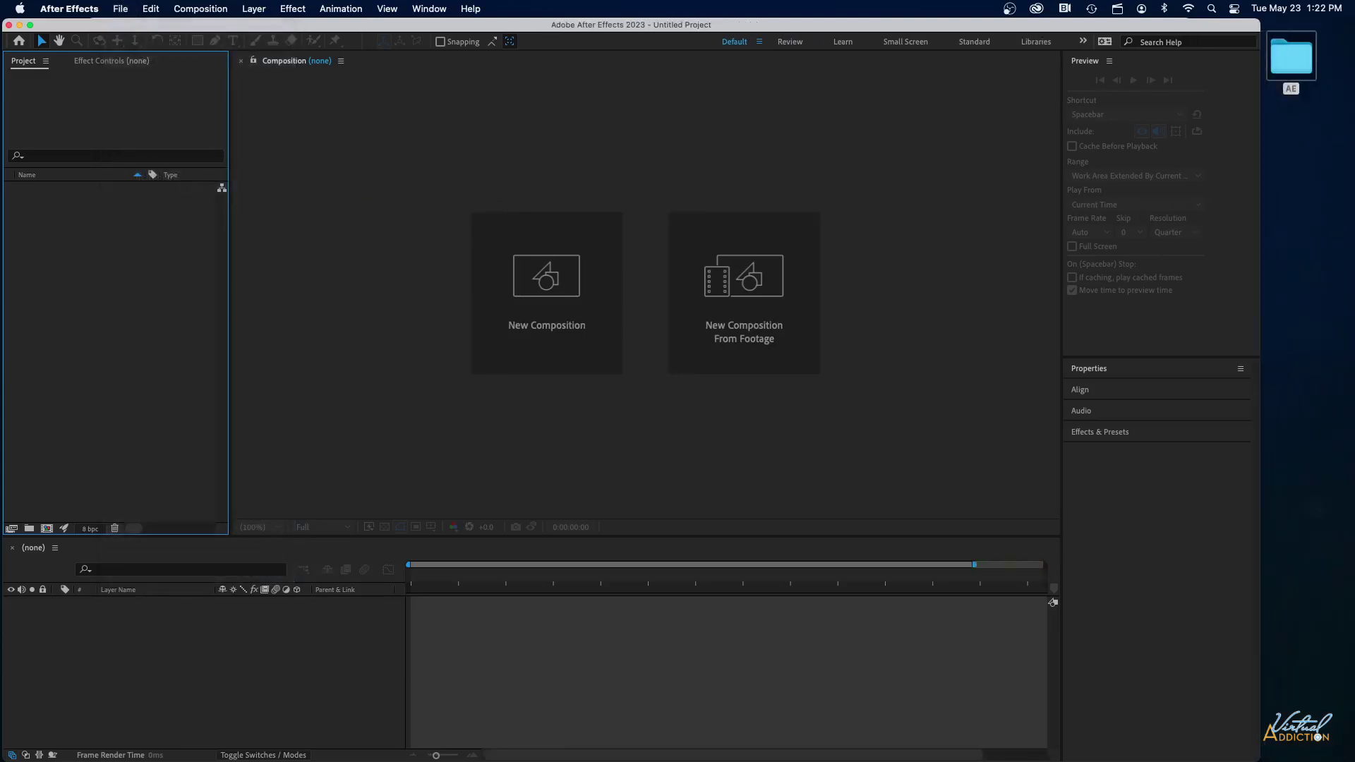
Open the desktop AE folder and drag demo.aep into the Project panel
click(1285, 58)
double_click(1285, 58)
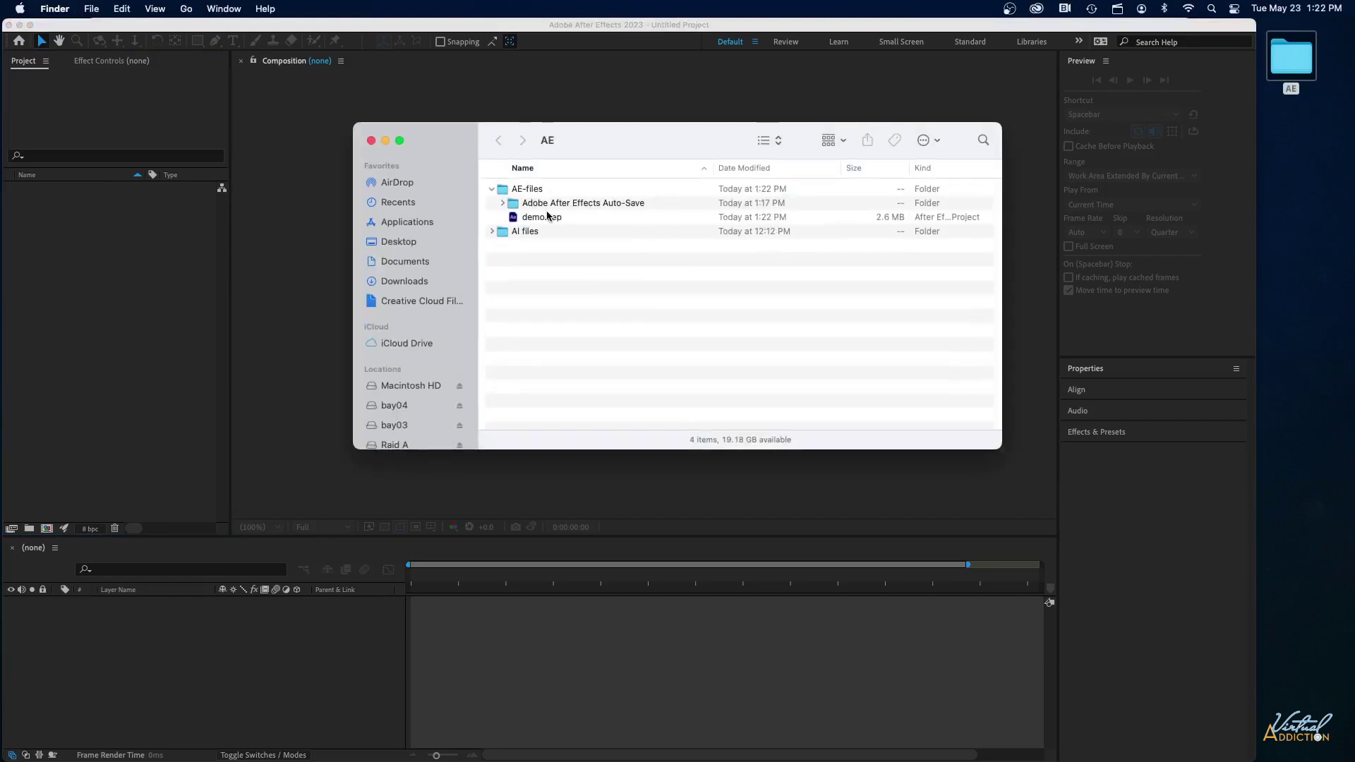
drag(542, 219, 65, 243)
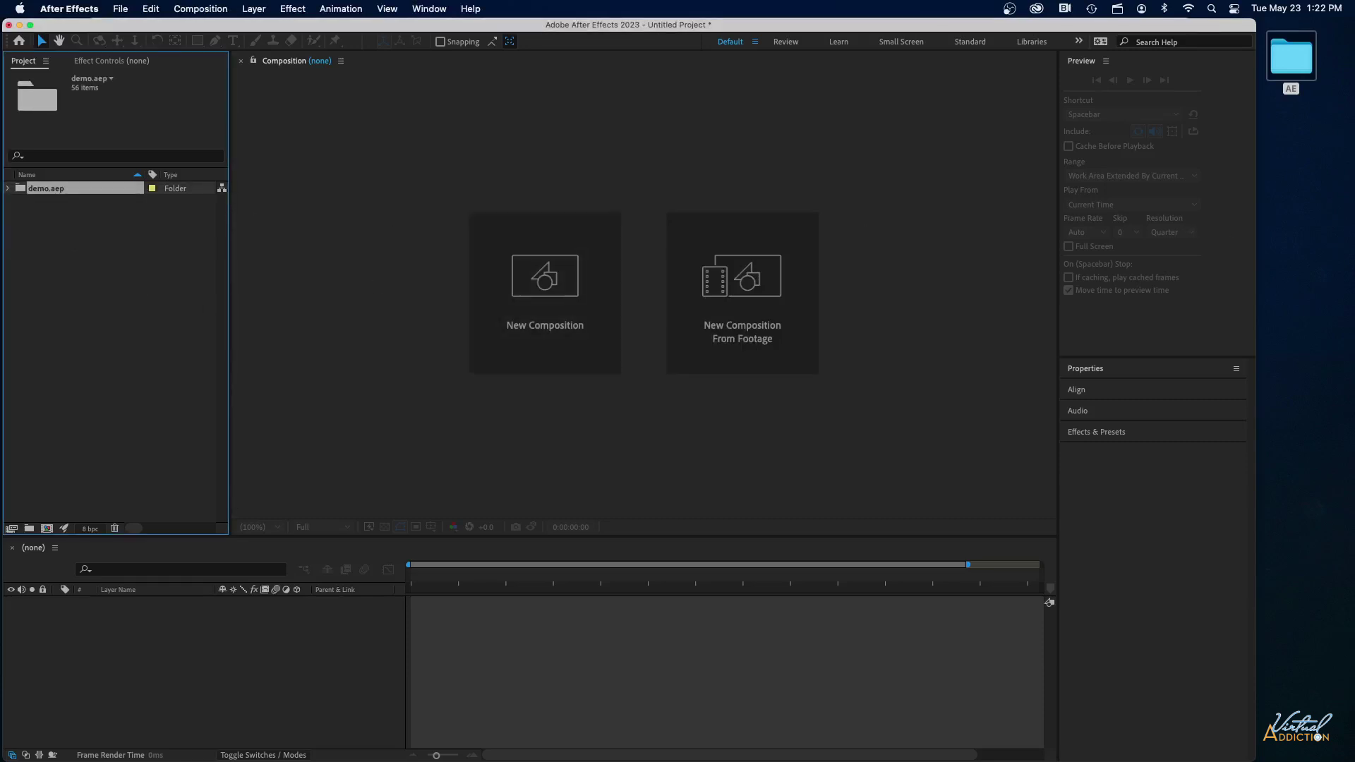
click(1254, 230)
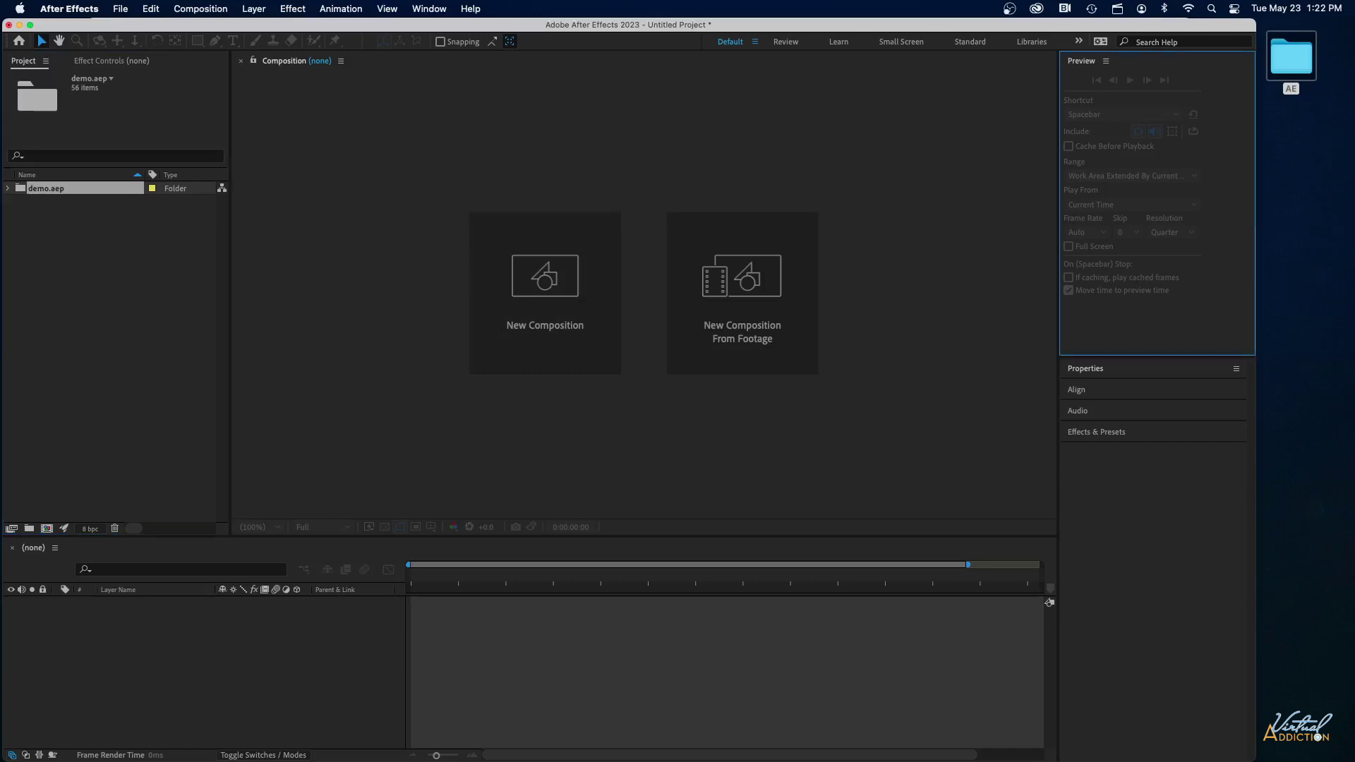
Maximize the window, expand demo.aep and _composition, and open the flamingo 2 comp
key(ctrl+alt+Return)
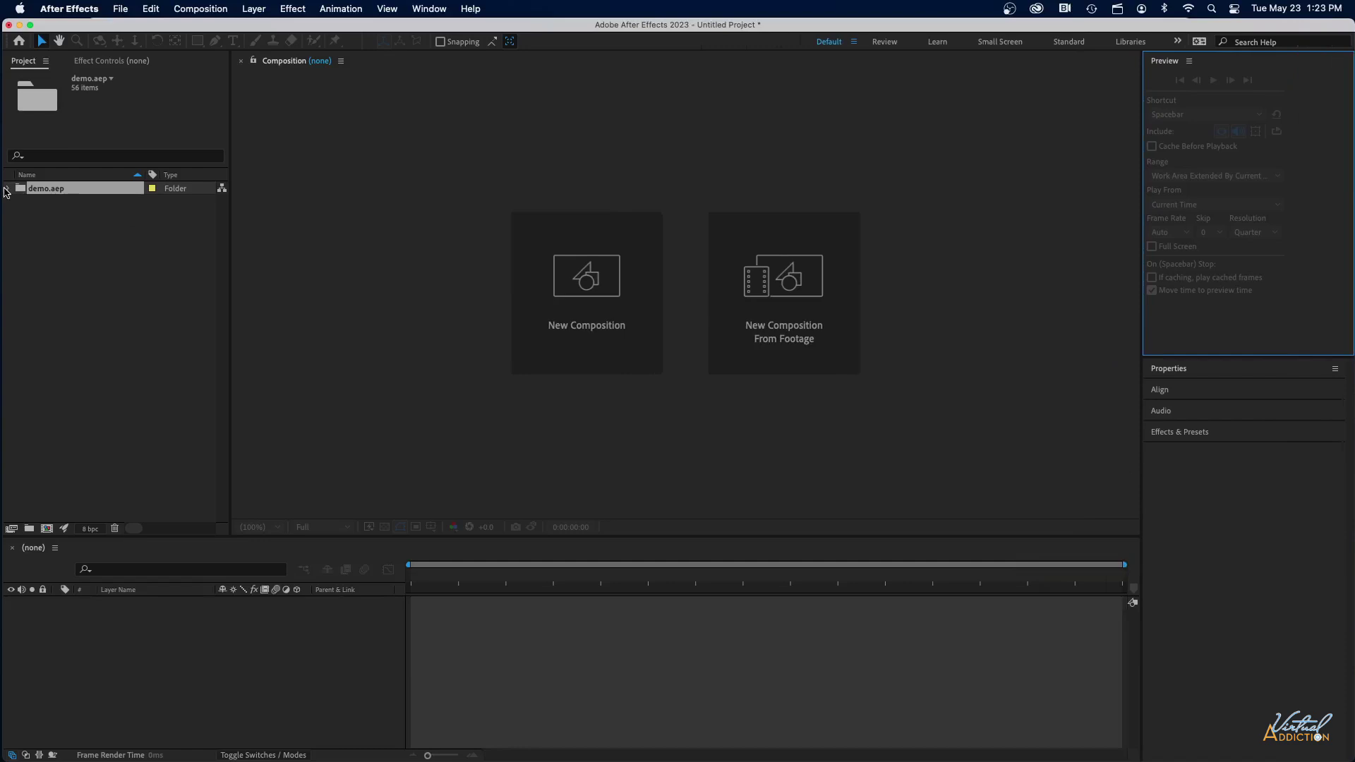
click(9, 188)
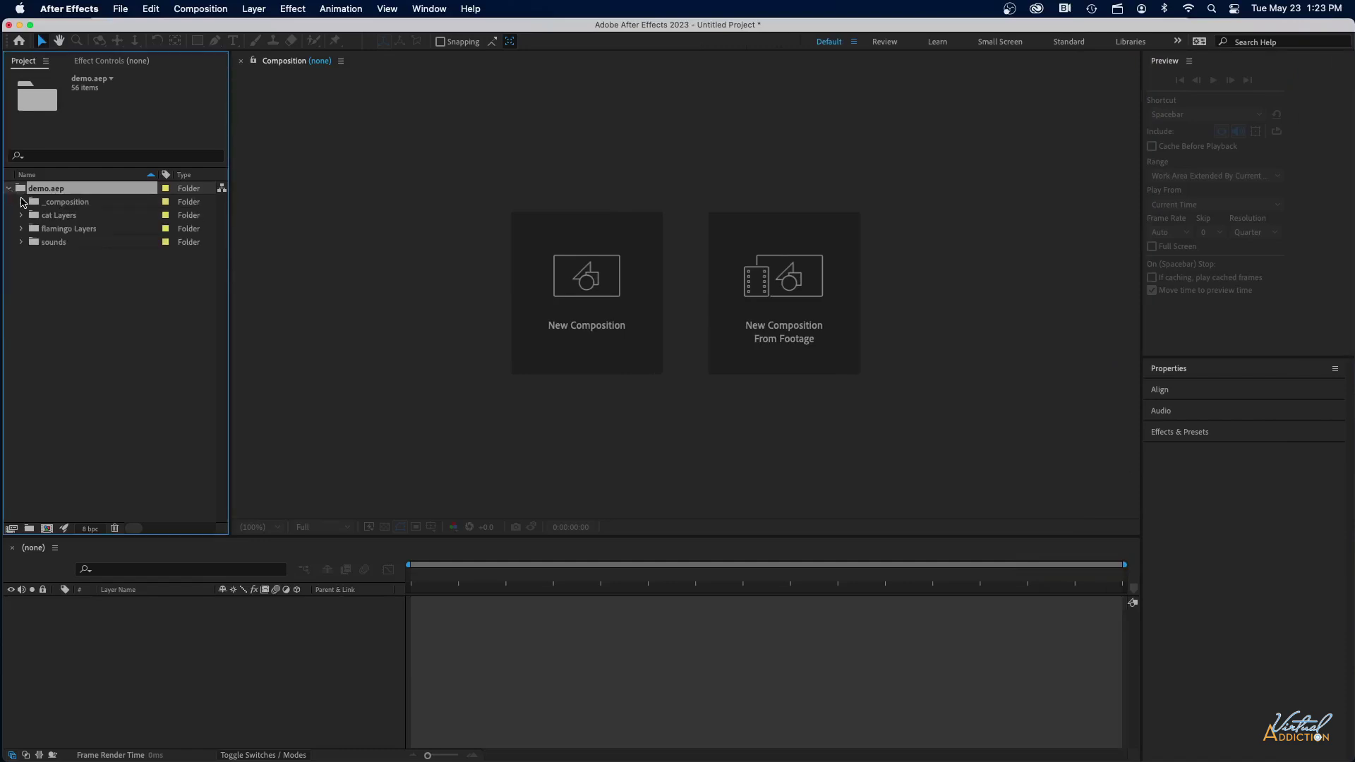
click(21, 202)
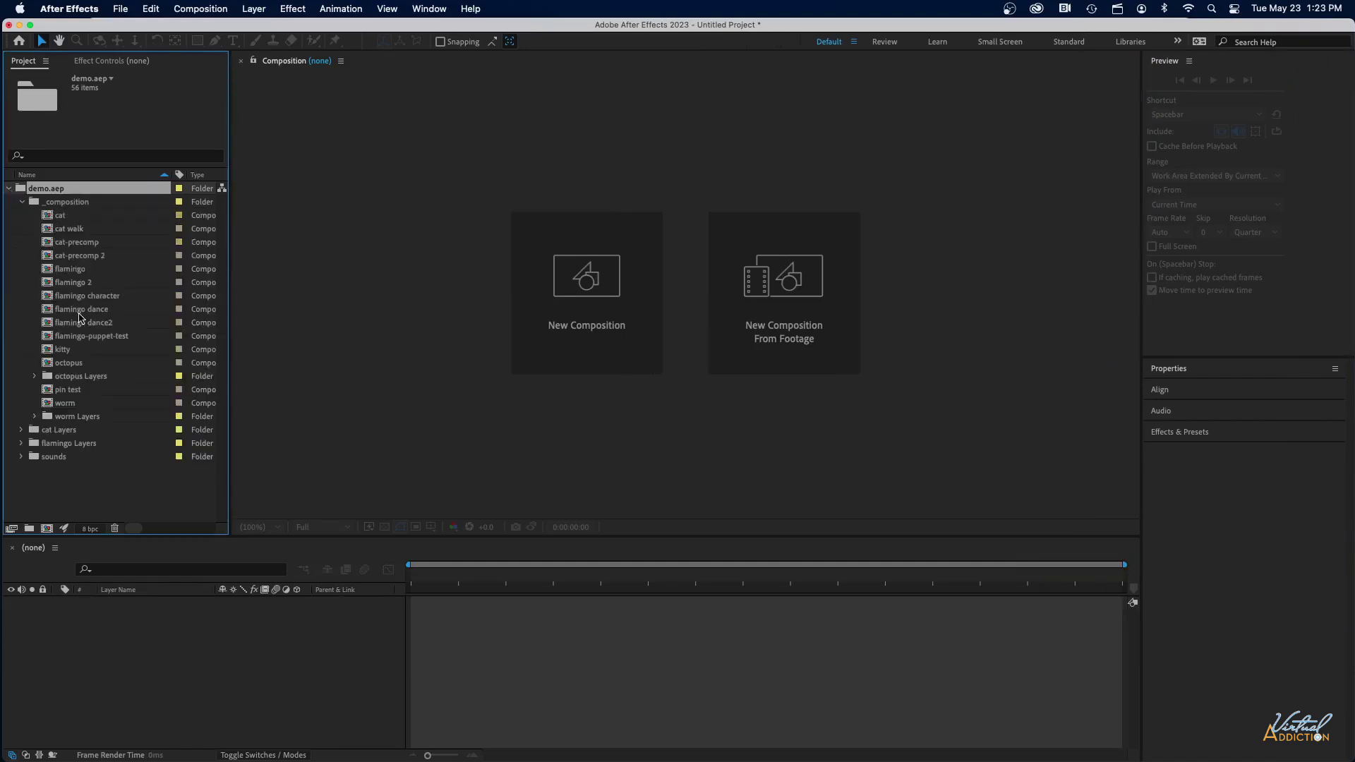
click(85, 283)
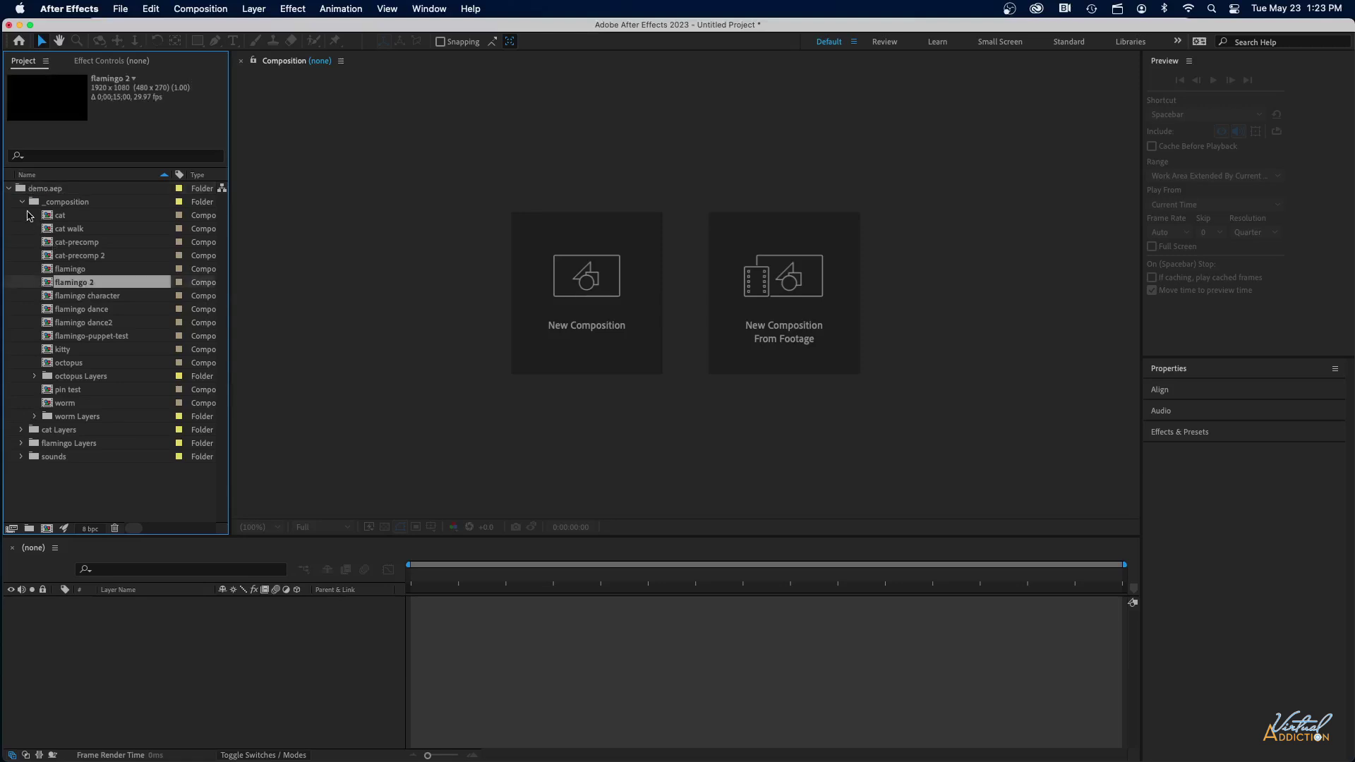
double_click(79, 282)
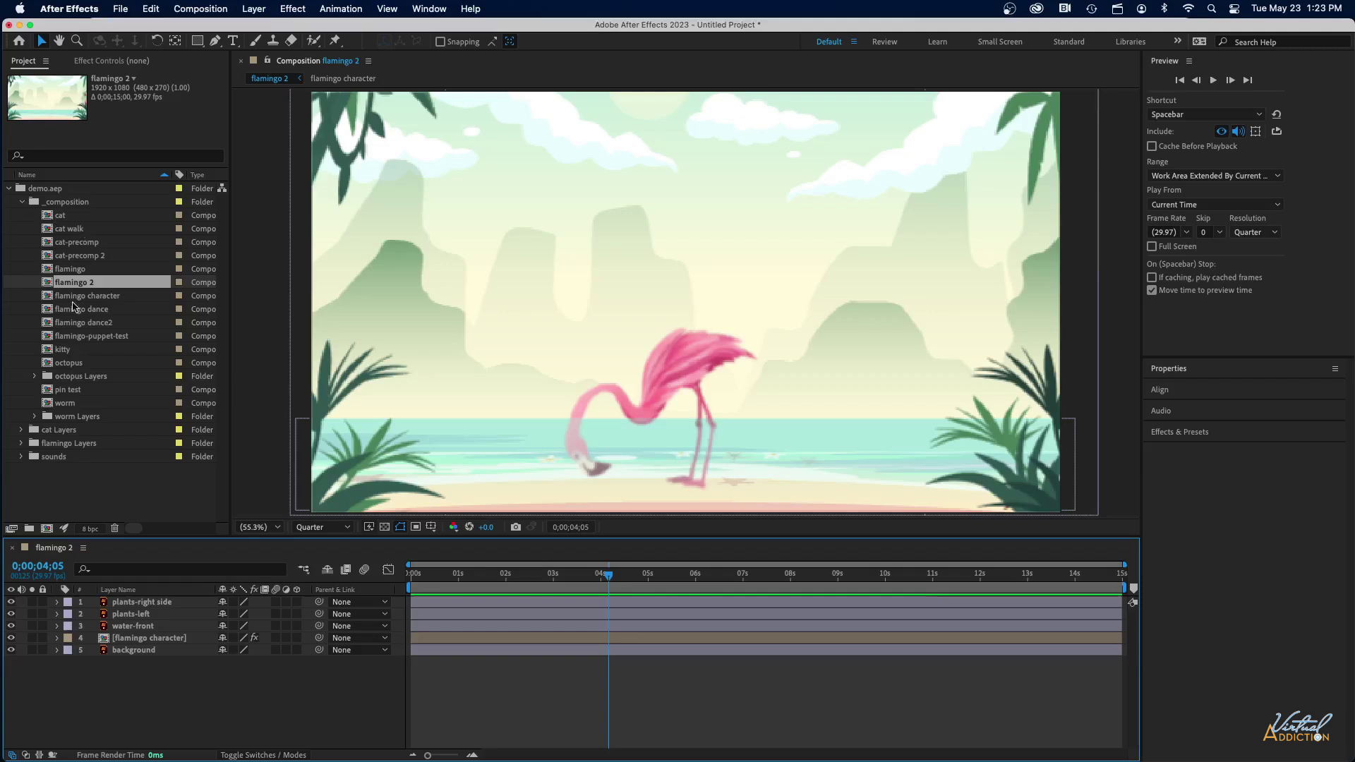
click(25, 205)
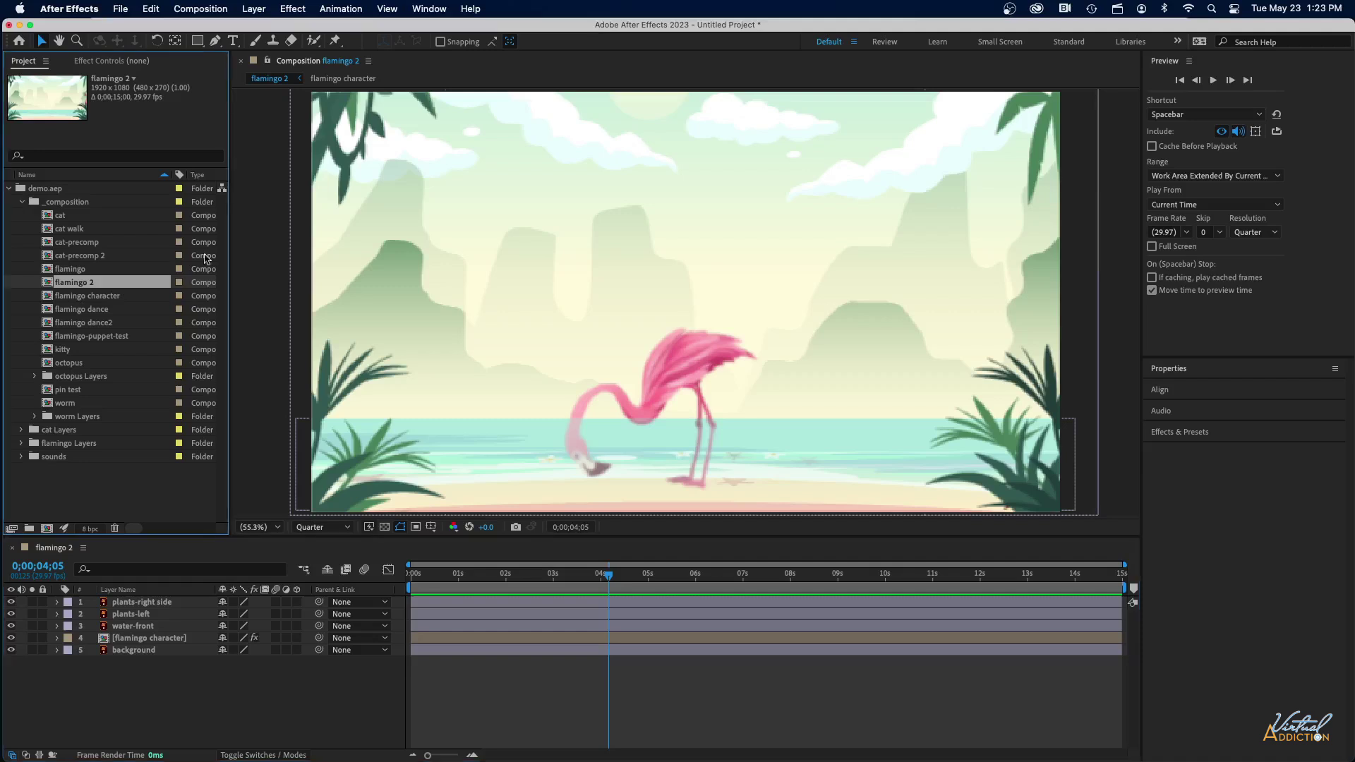
Collapse the _composition folder and save the untitled project as Demo2.aep in AE-files
click(23, 203)
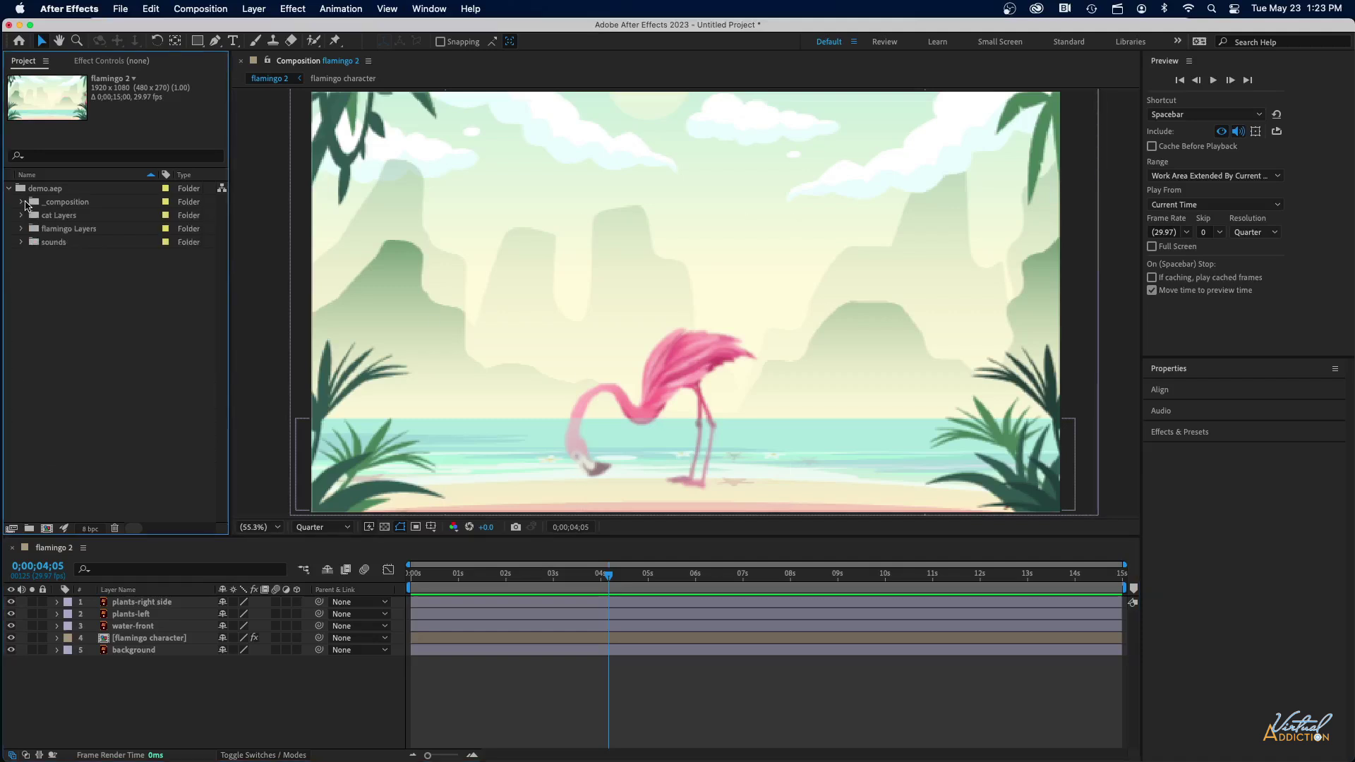
click(120, 9)
mouse_move(128, 158)
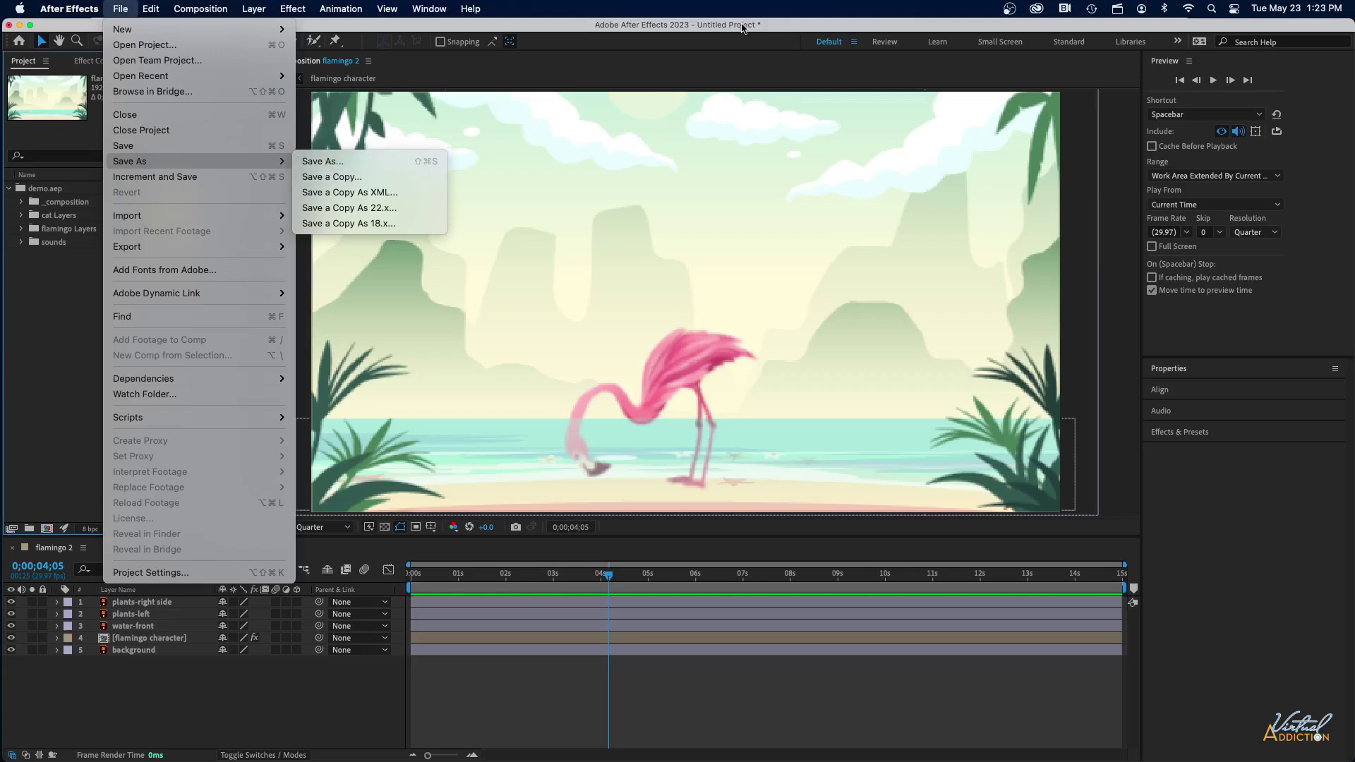
click(333, 162)
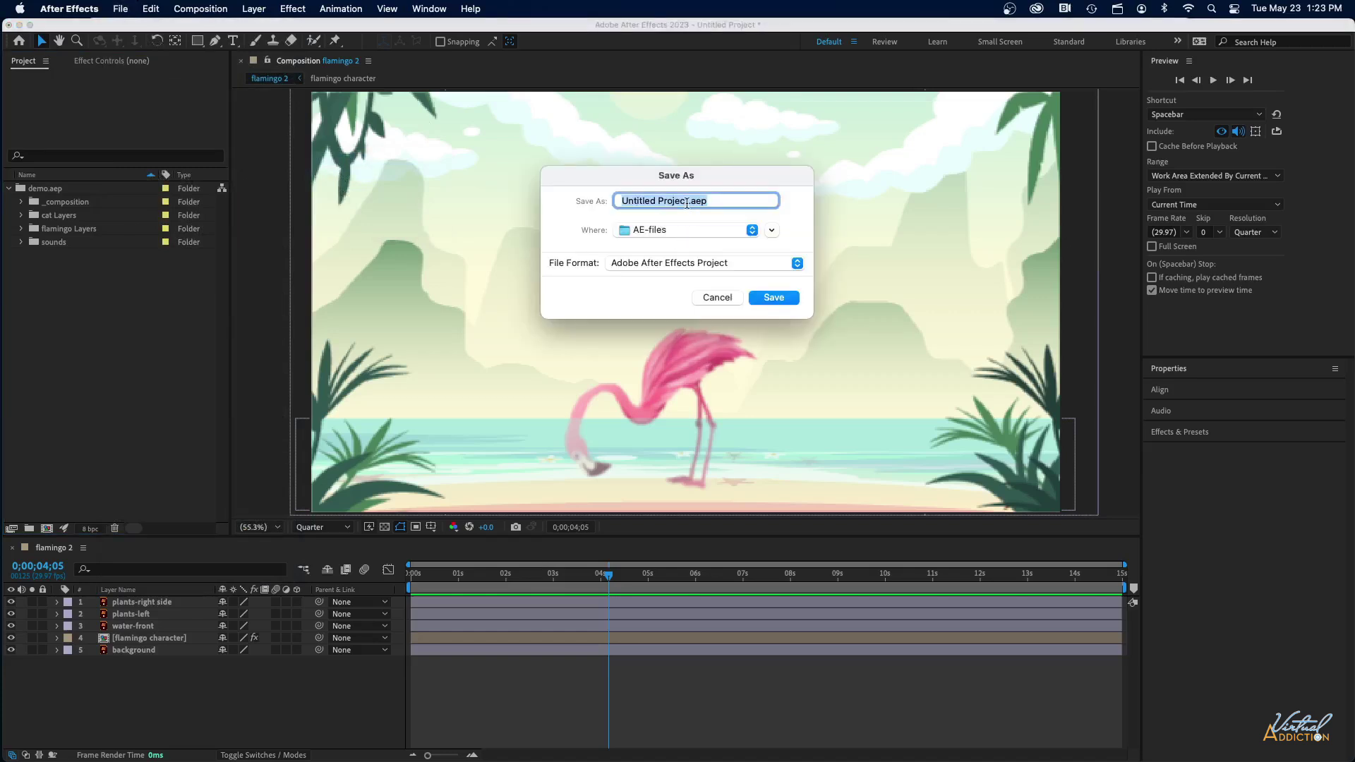
click(689, 201)
drag(689, 201, 561, 196)
text(Demo2)
key(Return)
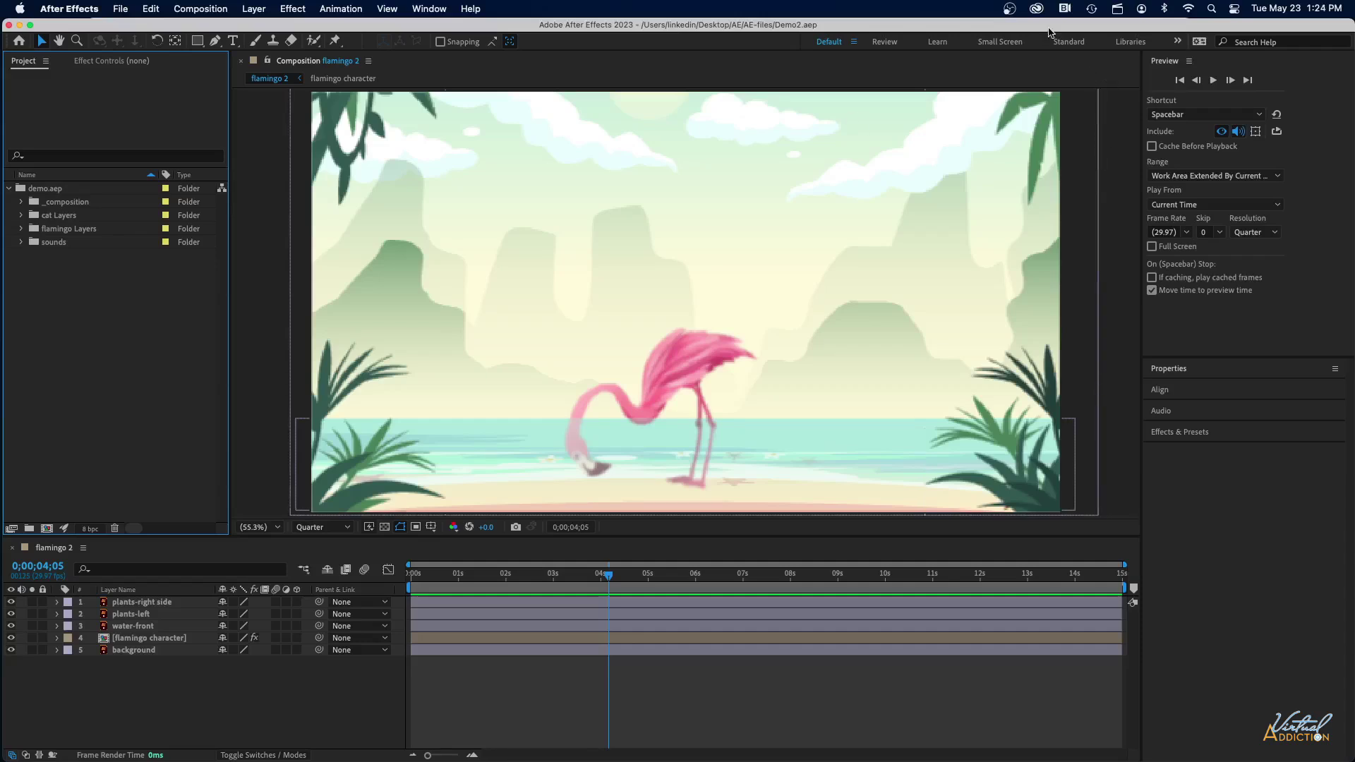
In Creative Cloud, open Other versions for the After Effects 23.4 app
click(1037, 9)
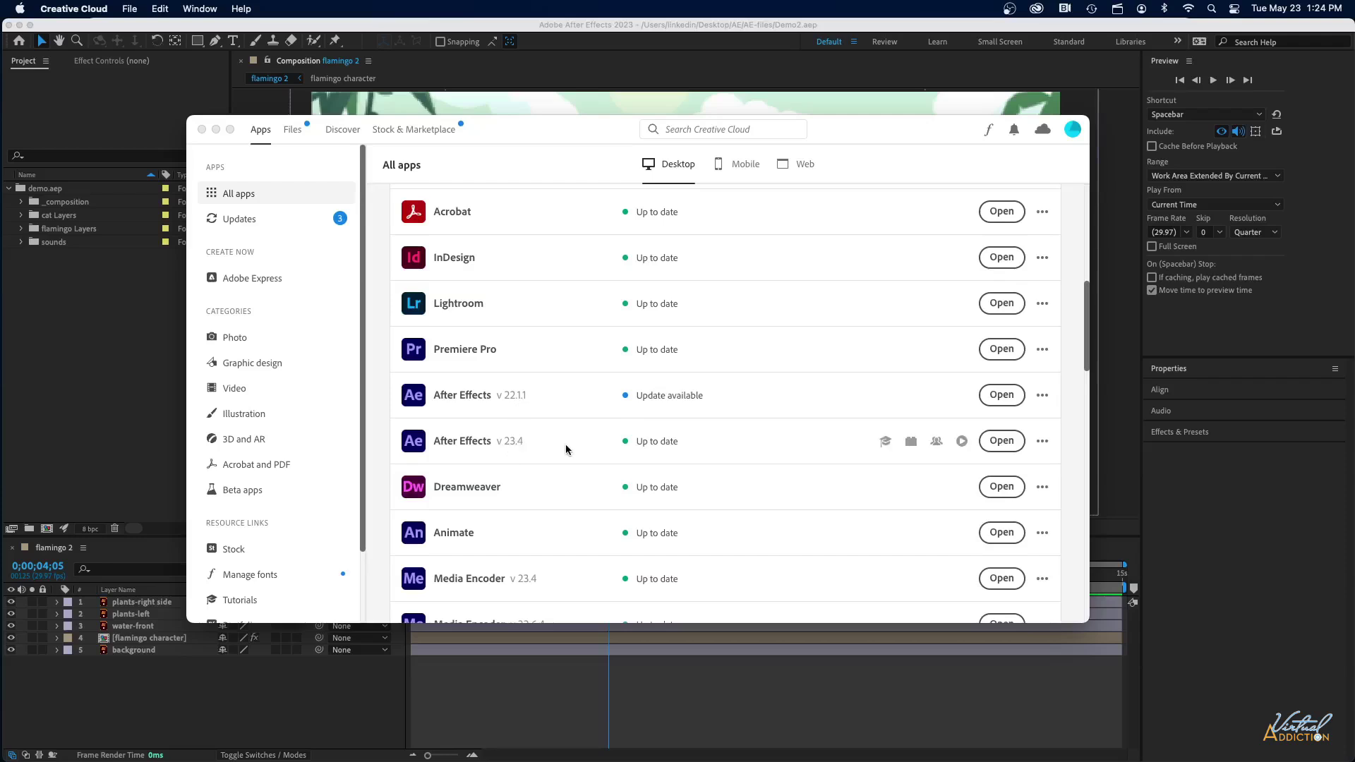
click(1043, 443)
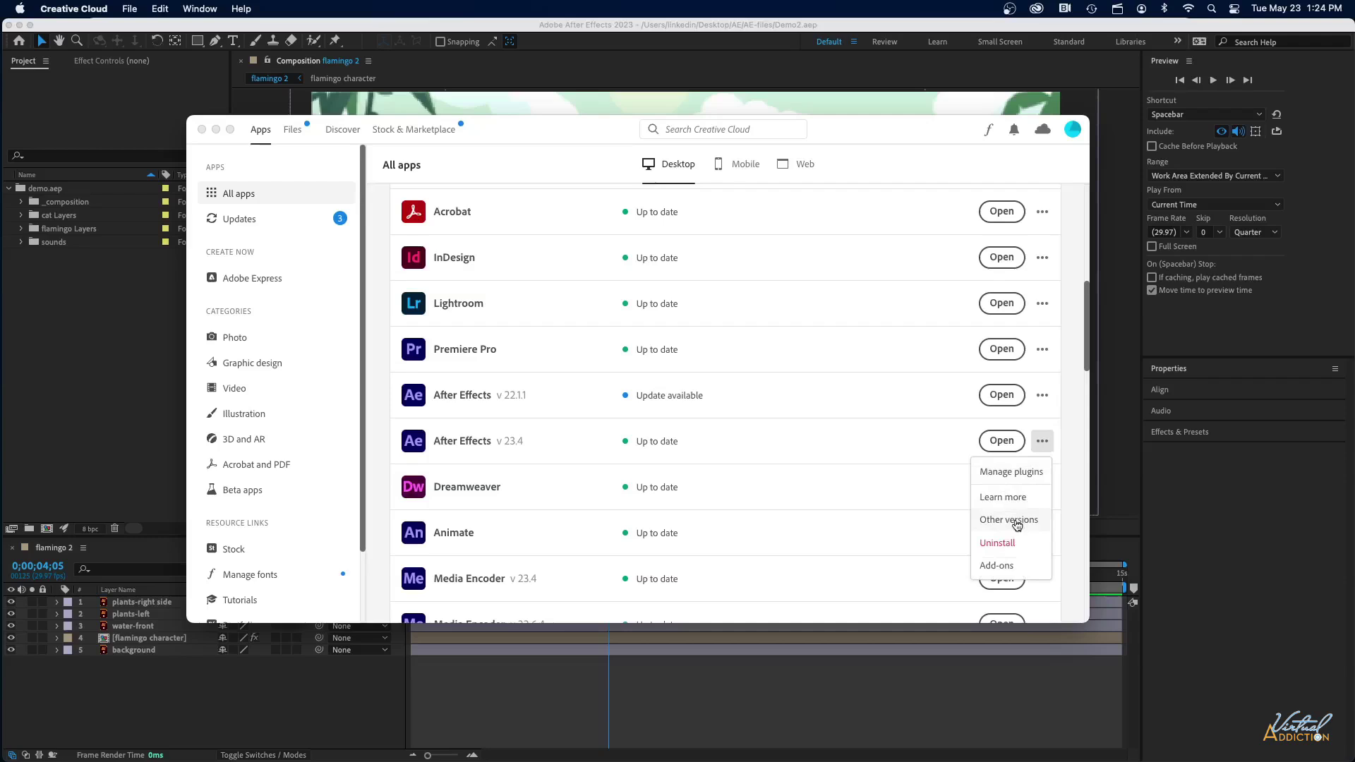
click(1017, 521)
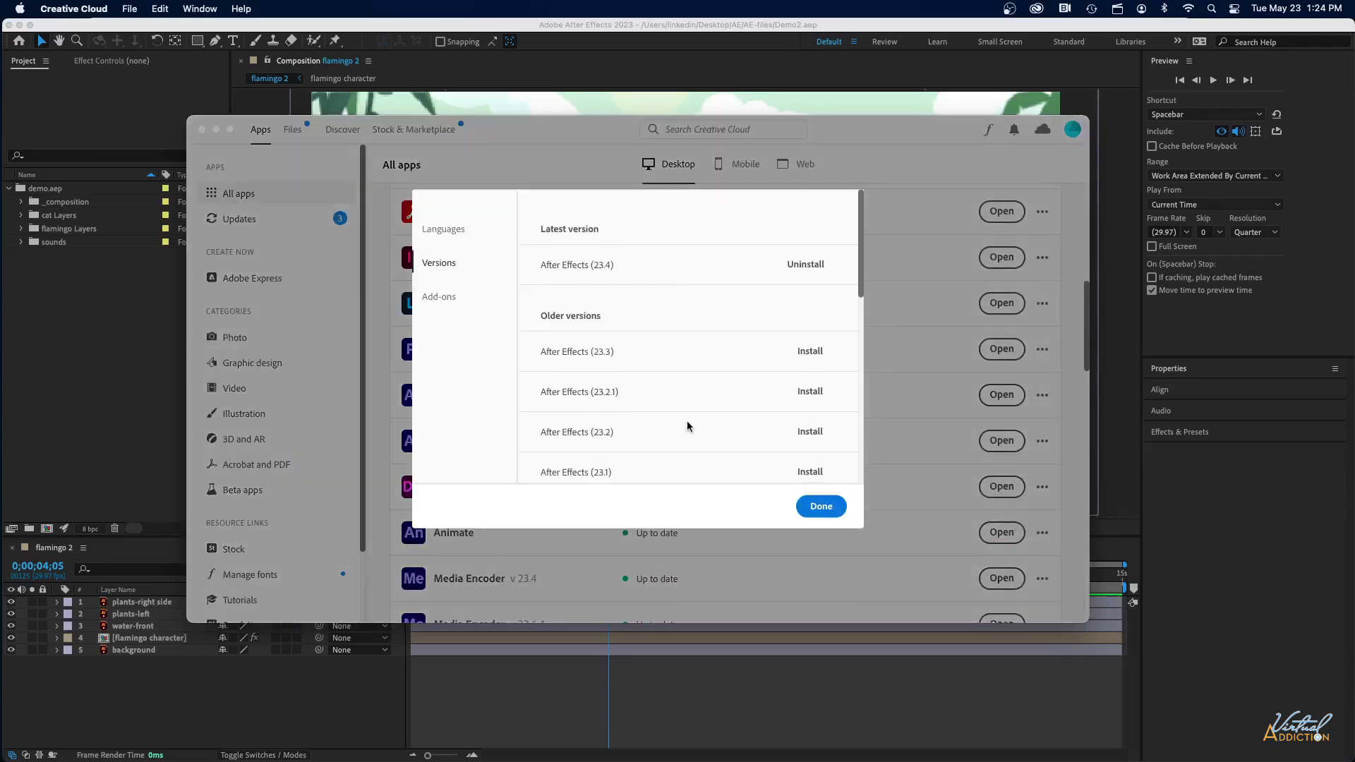
Scroll to the 22.x entries to confirm 22.1.1 is installed, then close the versions list
scroll(688, 421, down, 10)
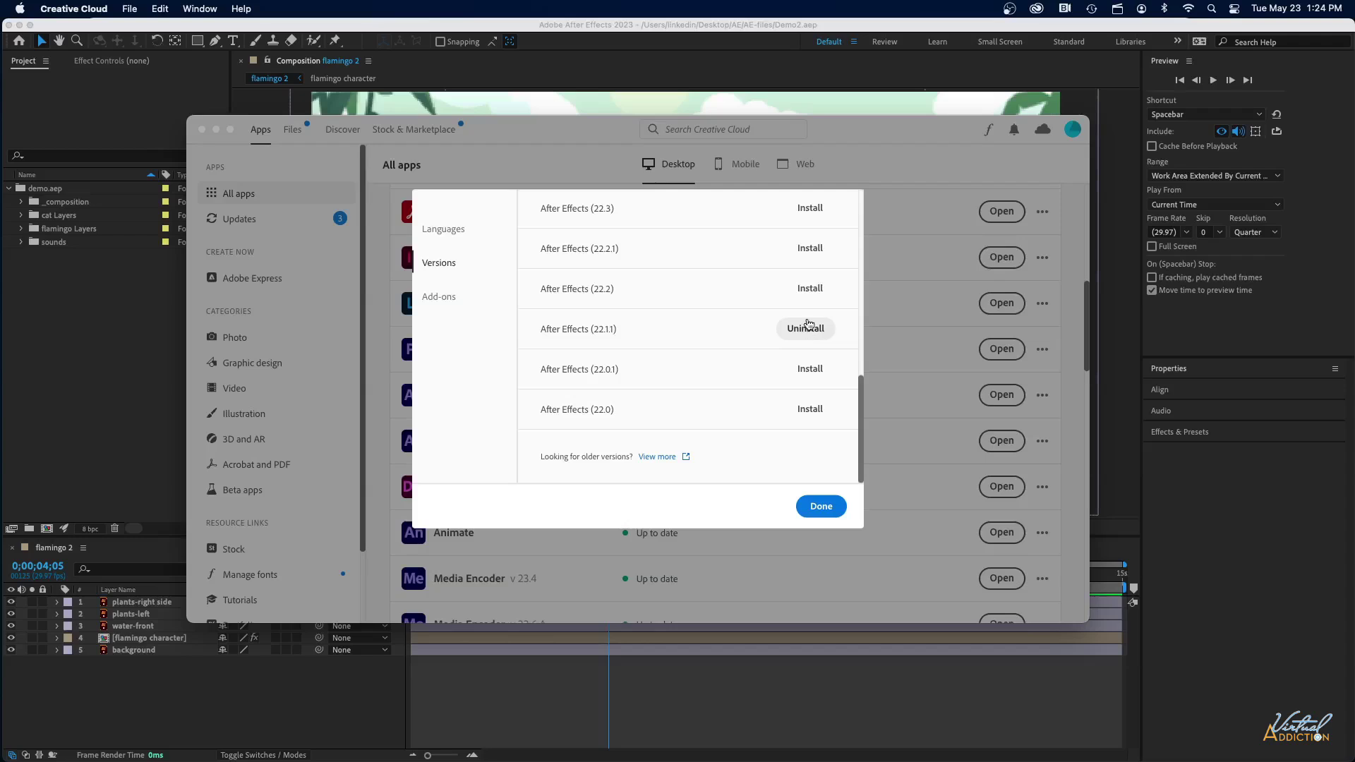
click(822, 506)
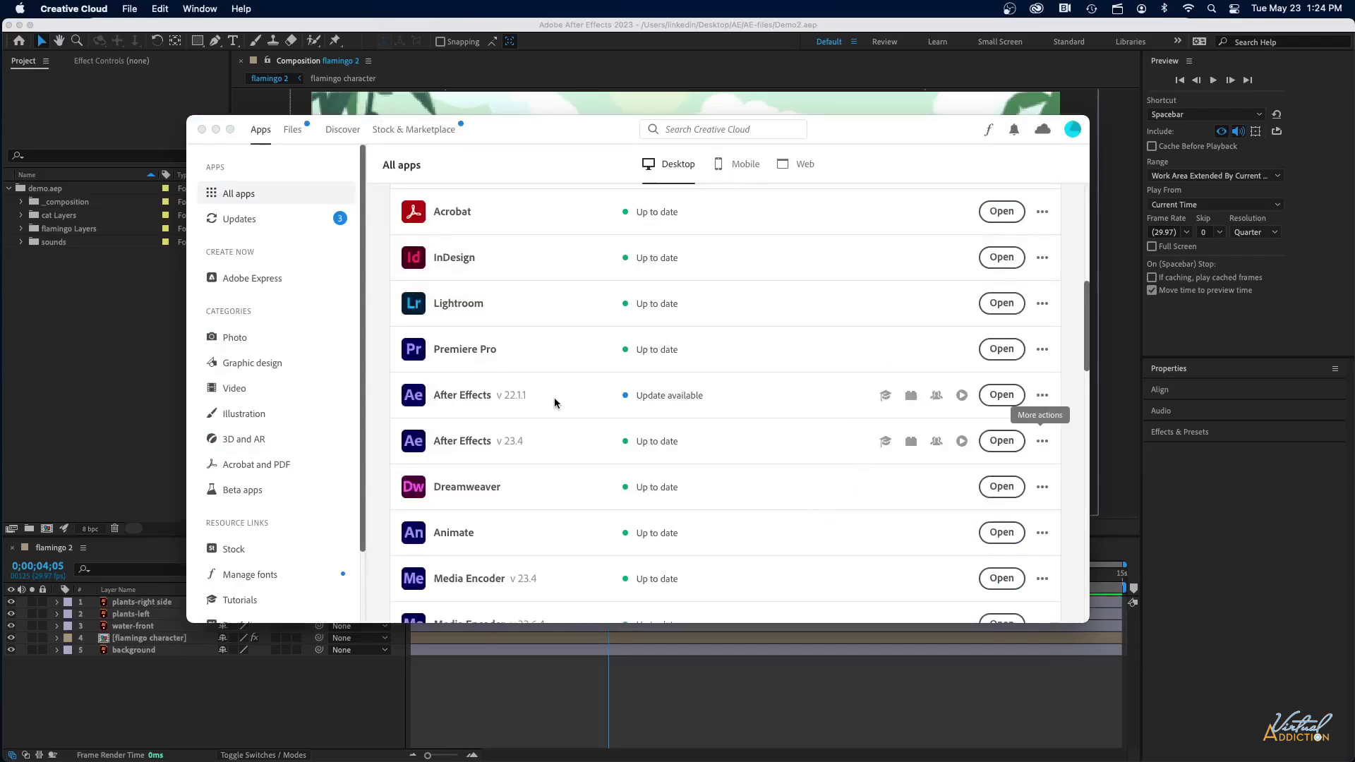
Back in After Effects 2023, save a 22.x copy named Demo2-ver22.aep
key(super+Tab)
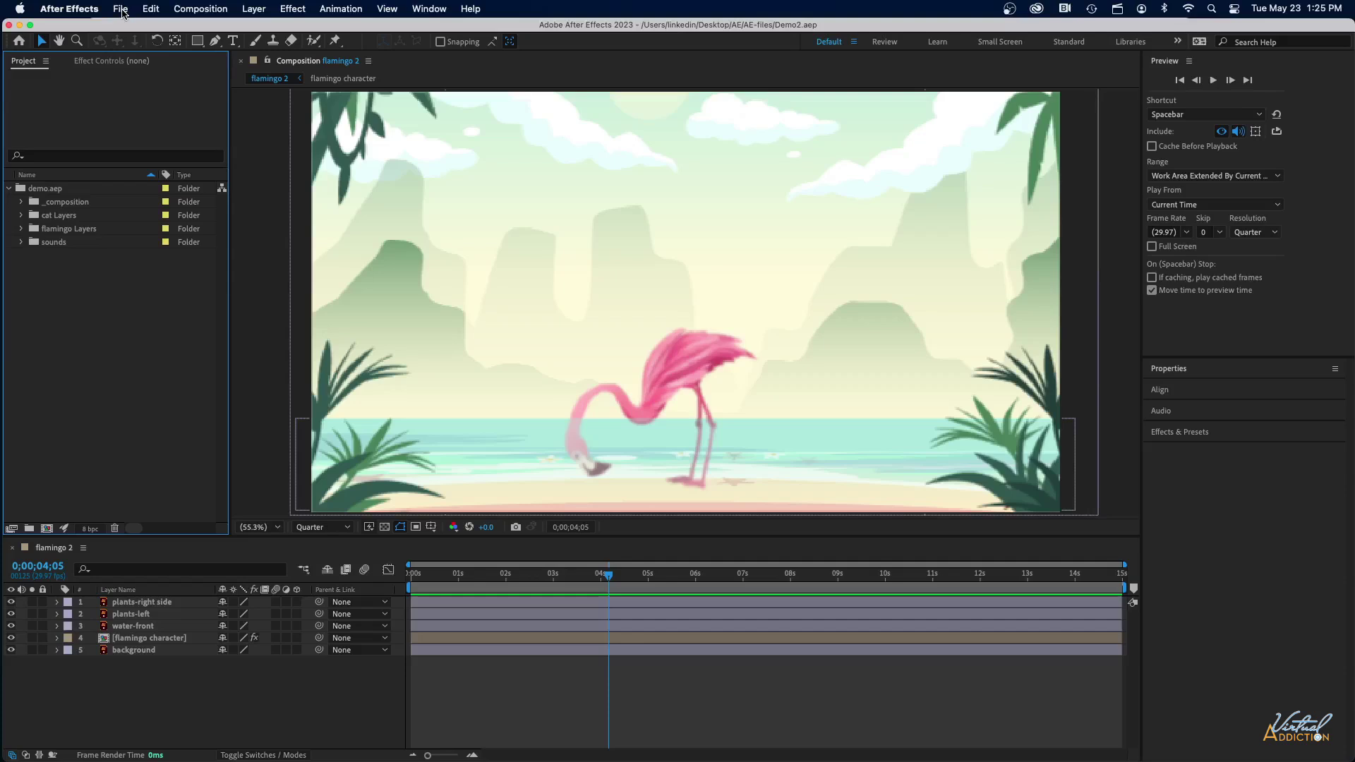
click(121, 9)
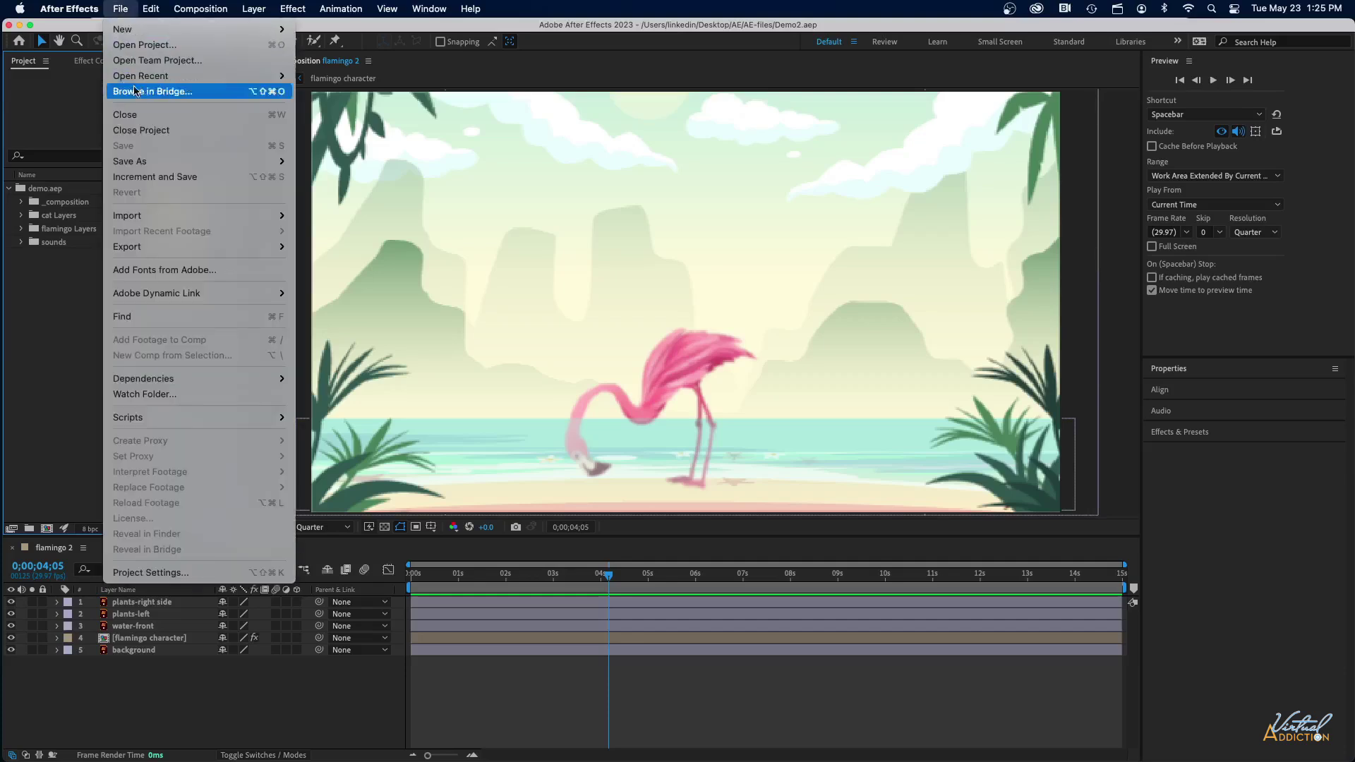
mouse_move(136, 162)
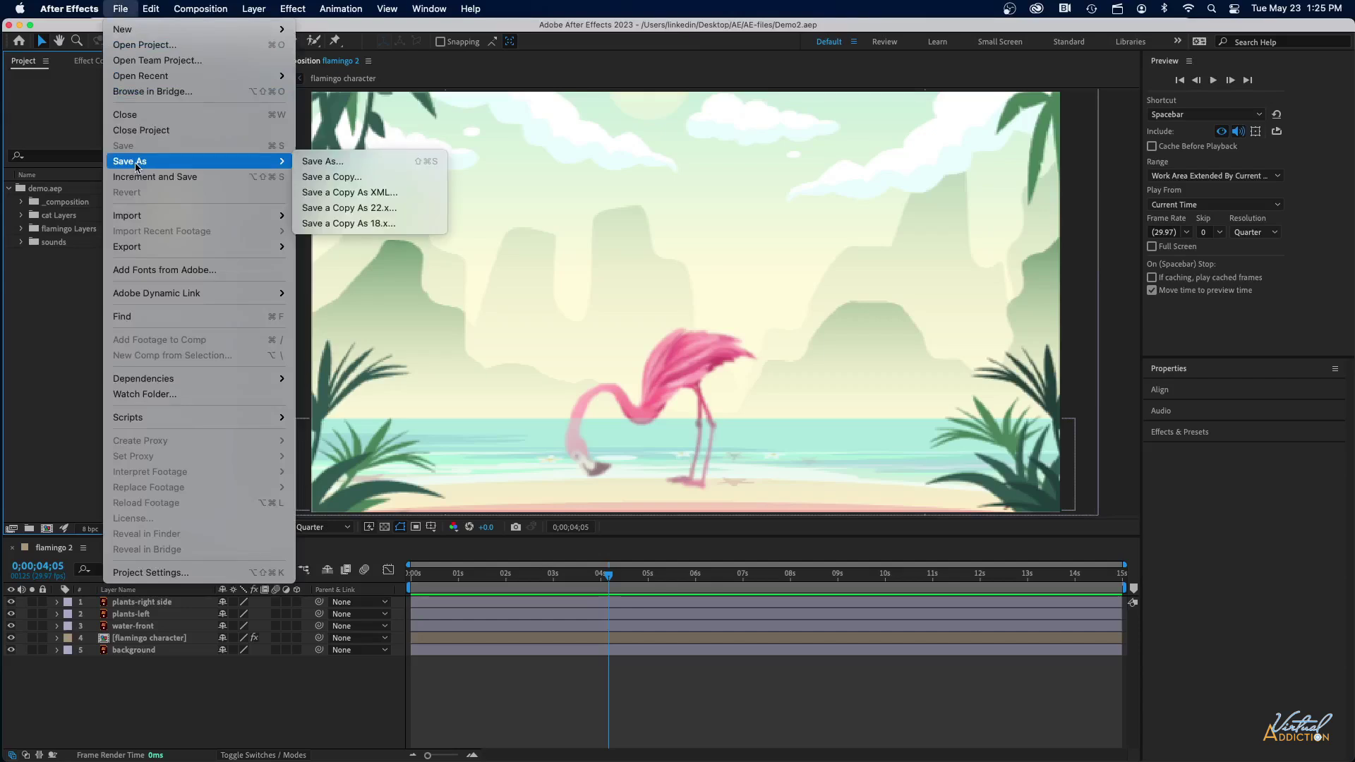
click(360, 209)
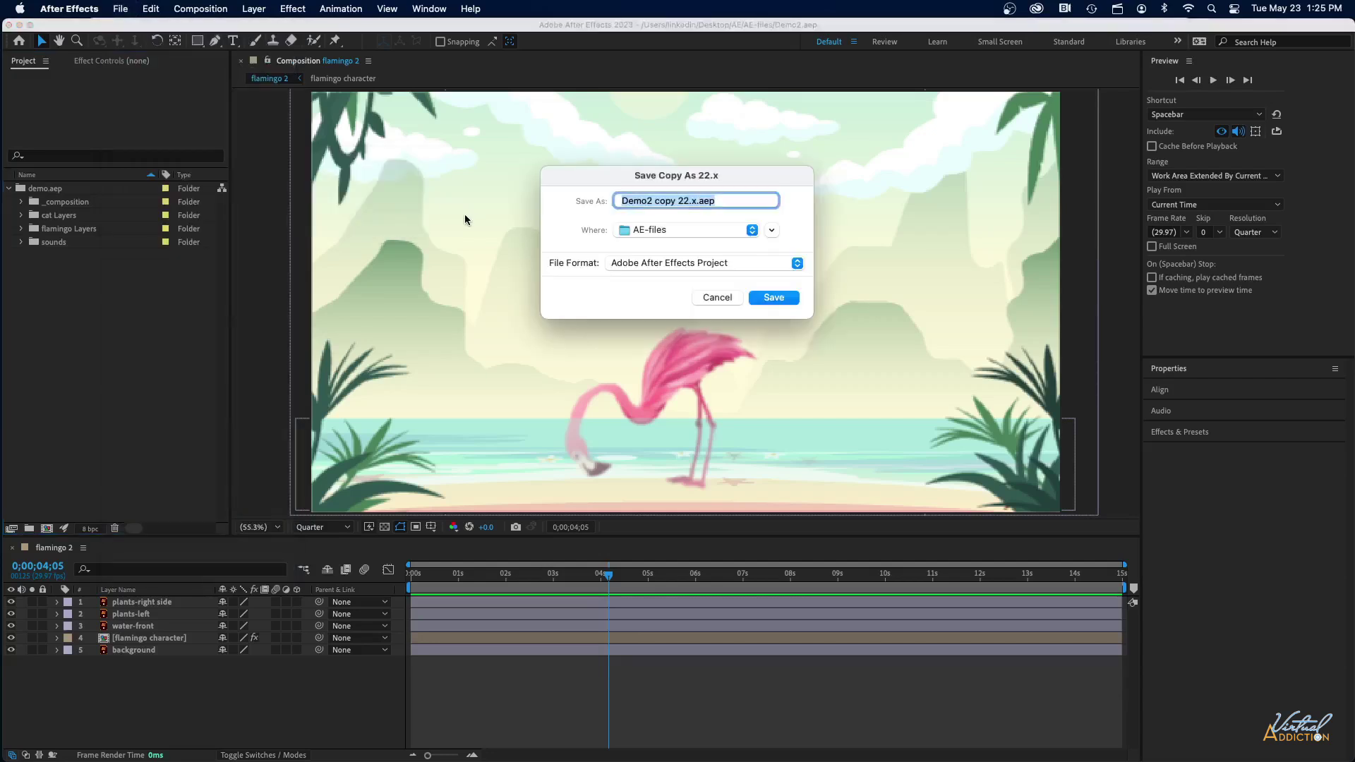
click(697, 201)
key(BackSpace)
key(BackSpace)
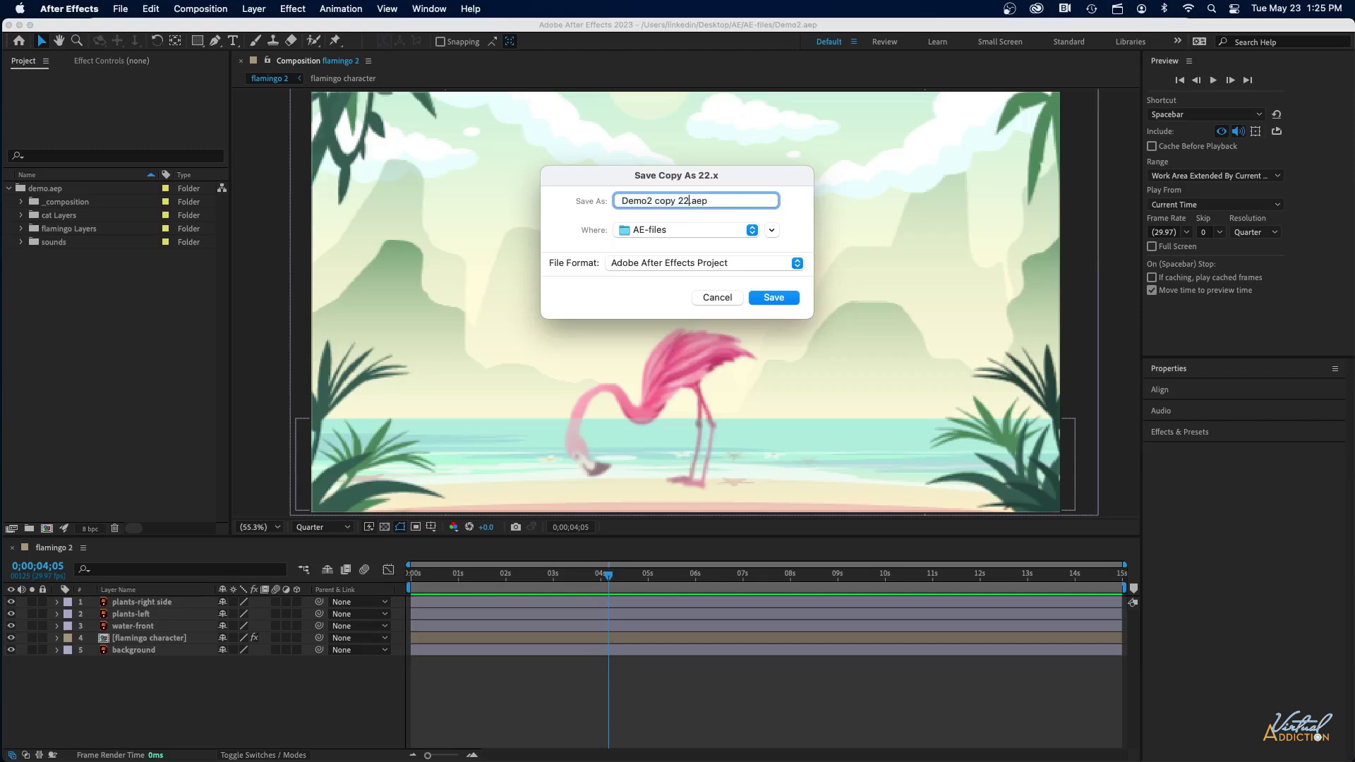
double_click(653, 202)
key(BackSpace)
key(BackSpace)
text(-ver)
click(786, 300)
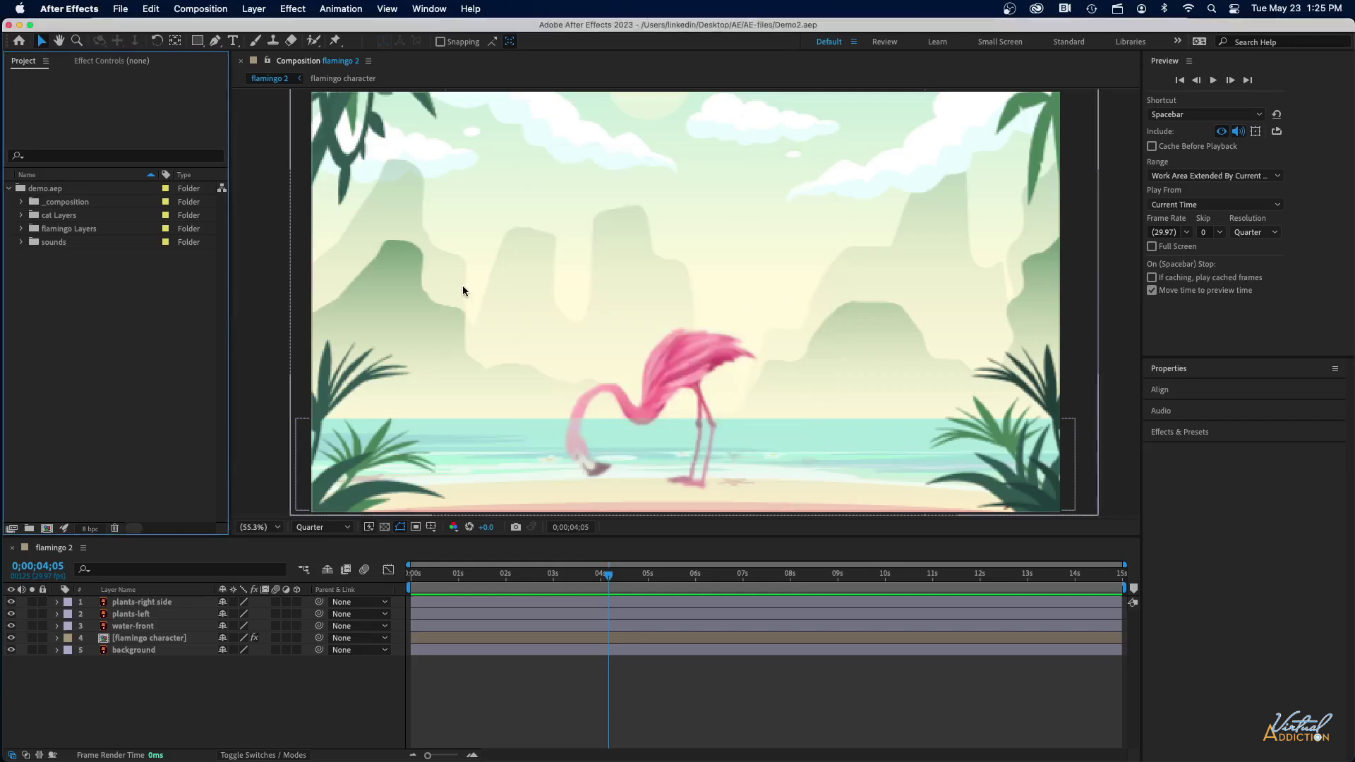
Leave After Effects 2023 and launch After Effects 22.1.1 from Creative Cloud
click(91, 11)
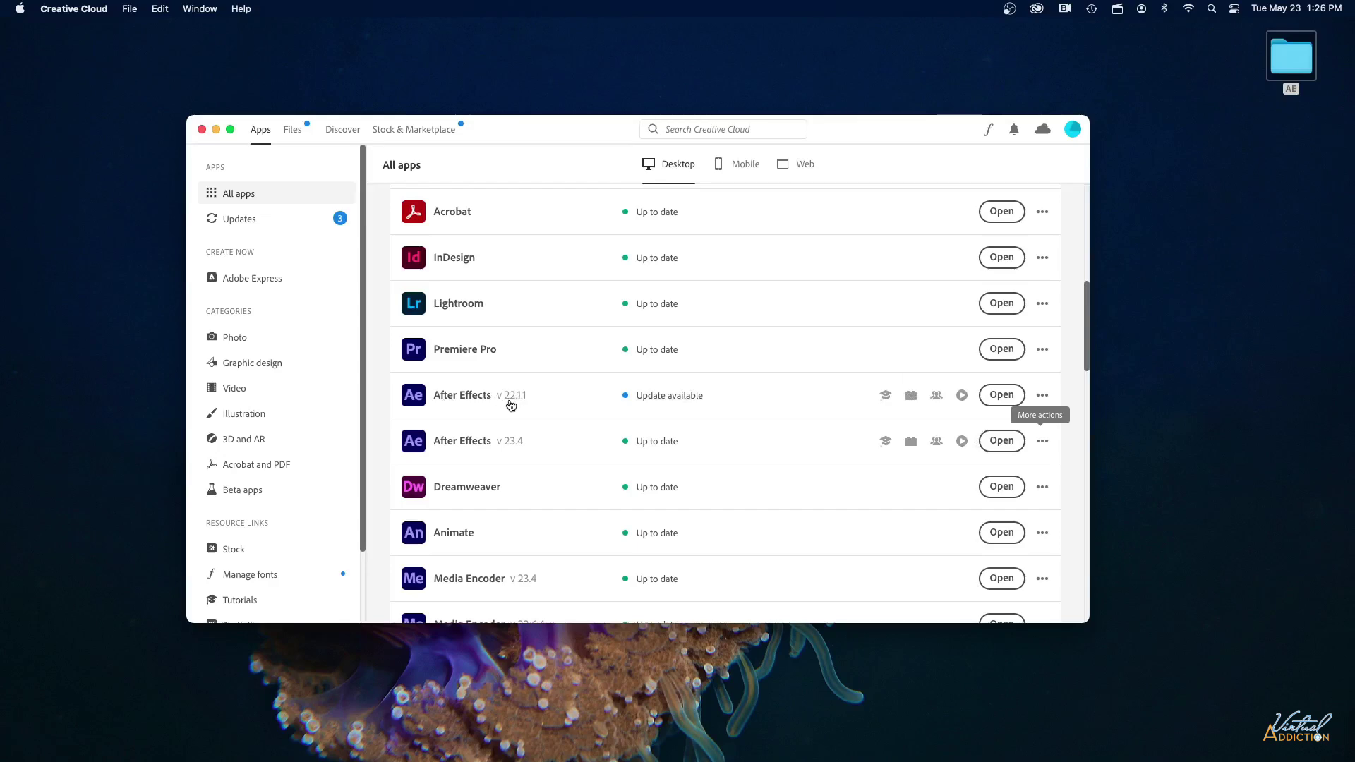
click(998, 401)
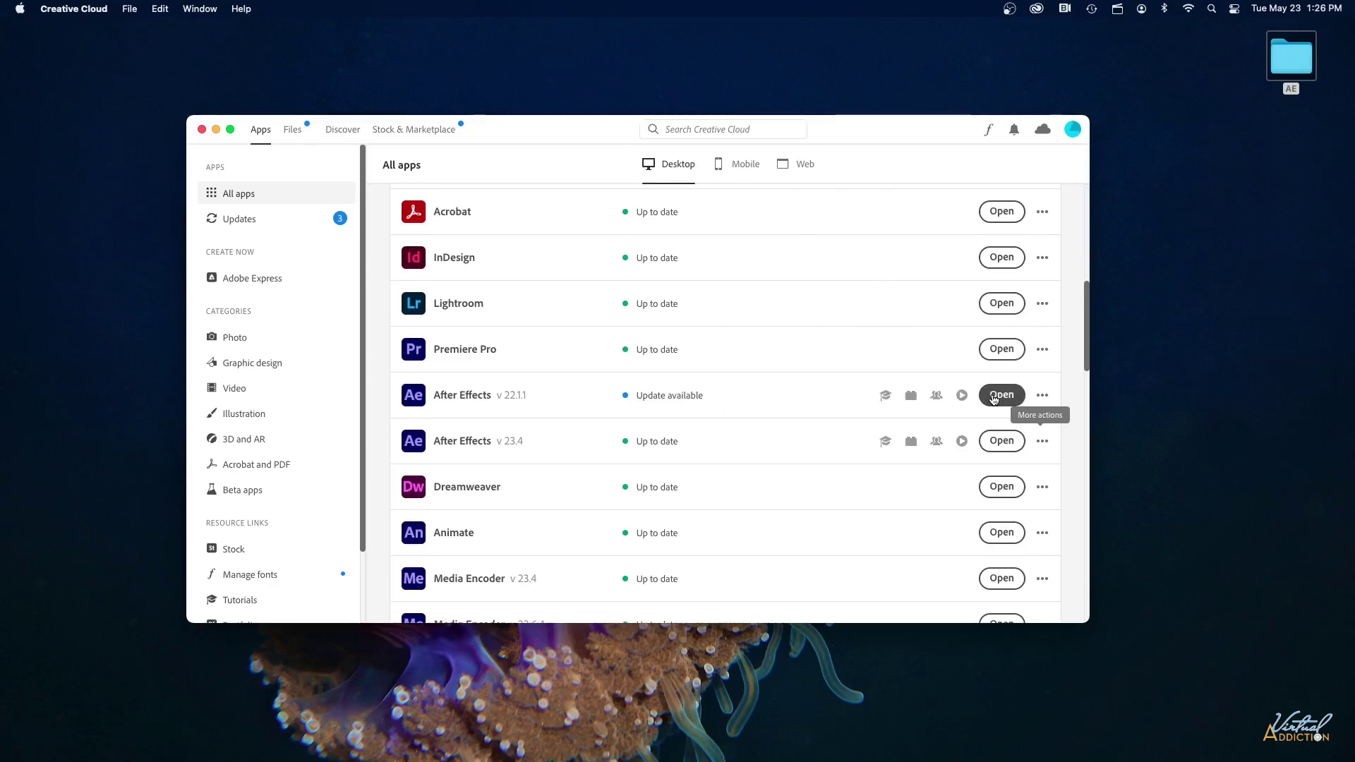
click(994, 399)
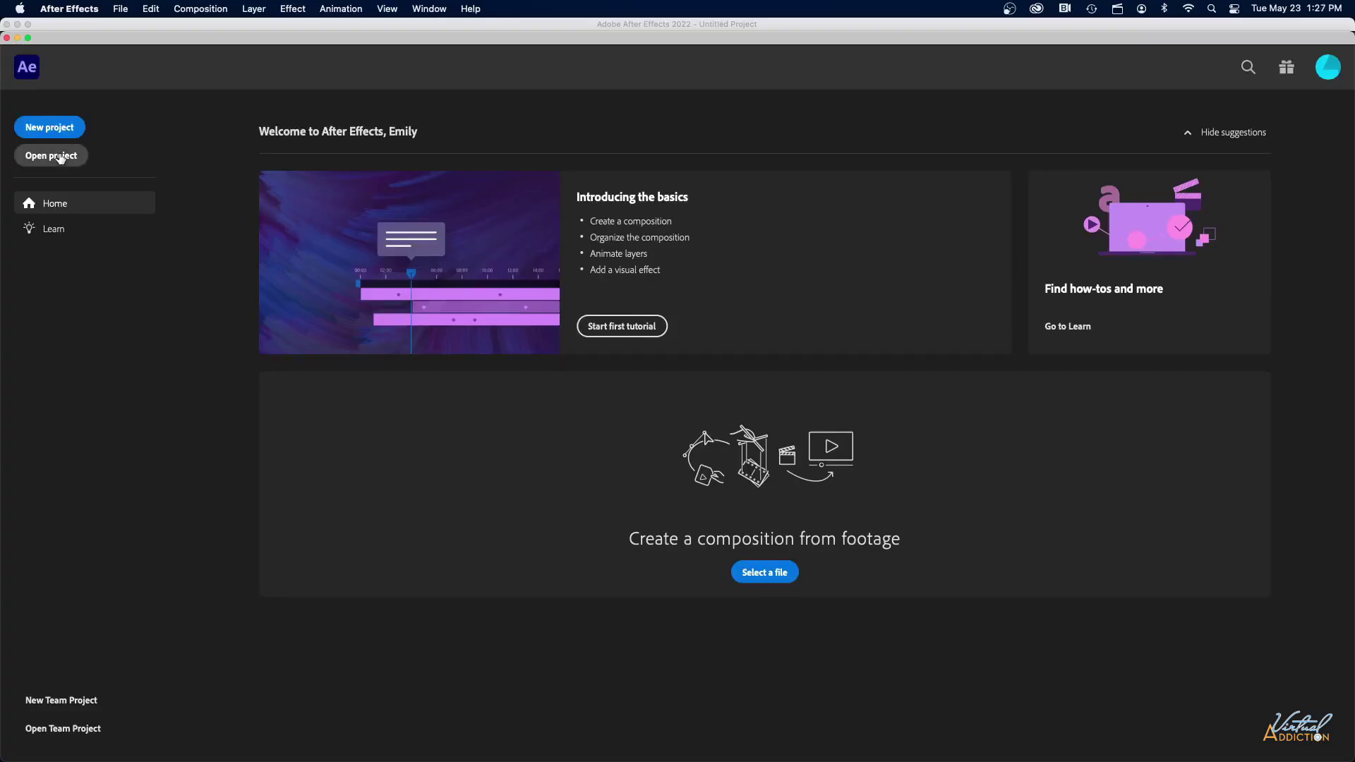
Open Demo2-ver22.aep from the AE-files folder in After Effects 2022
click(60, 157)
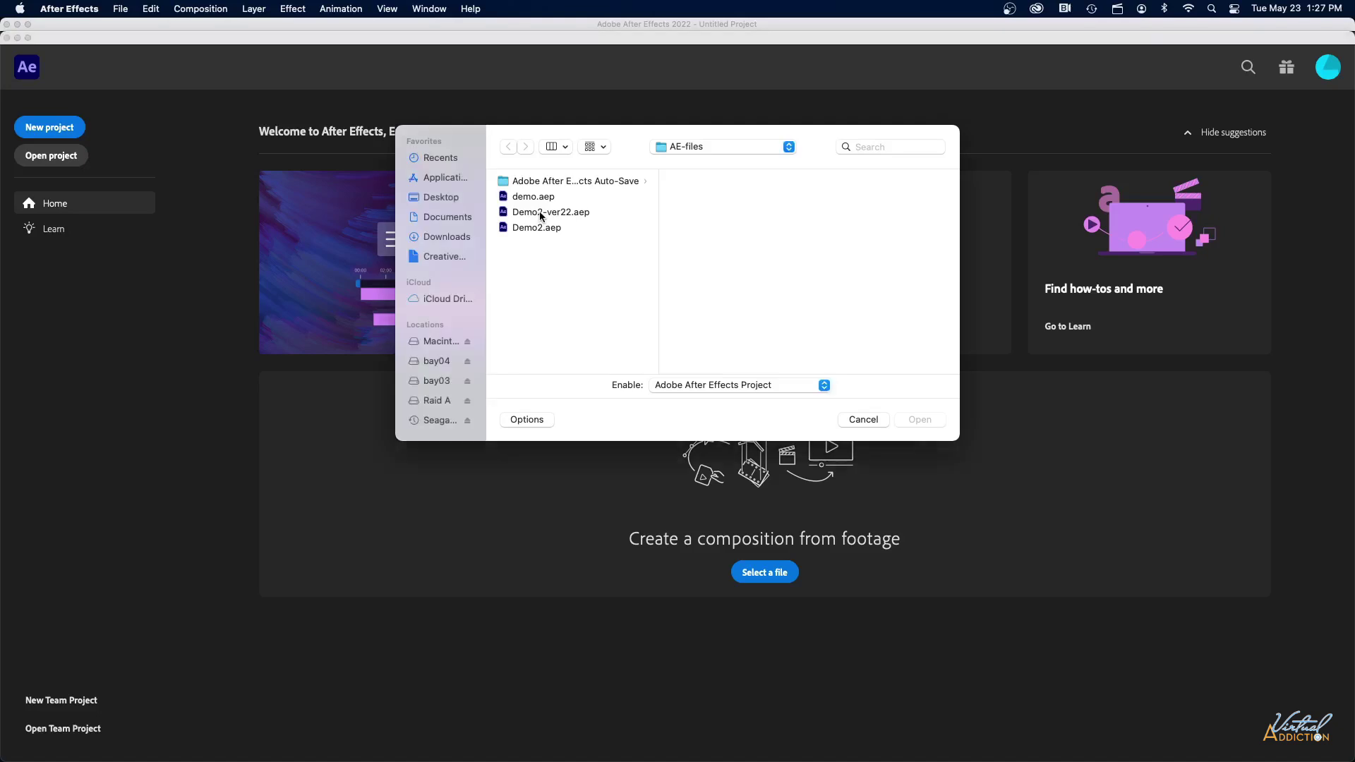
click(539, 212)
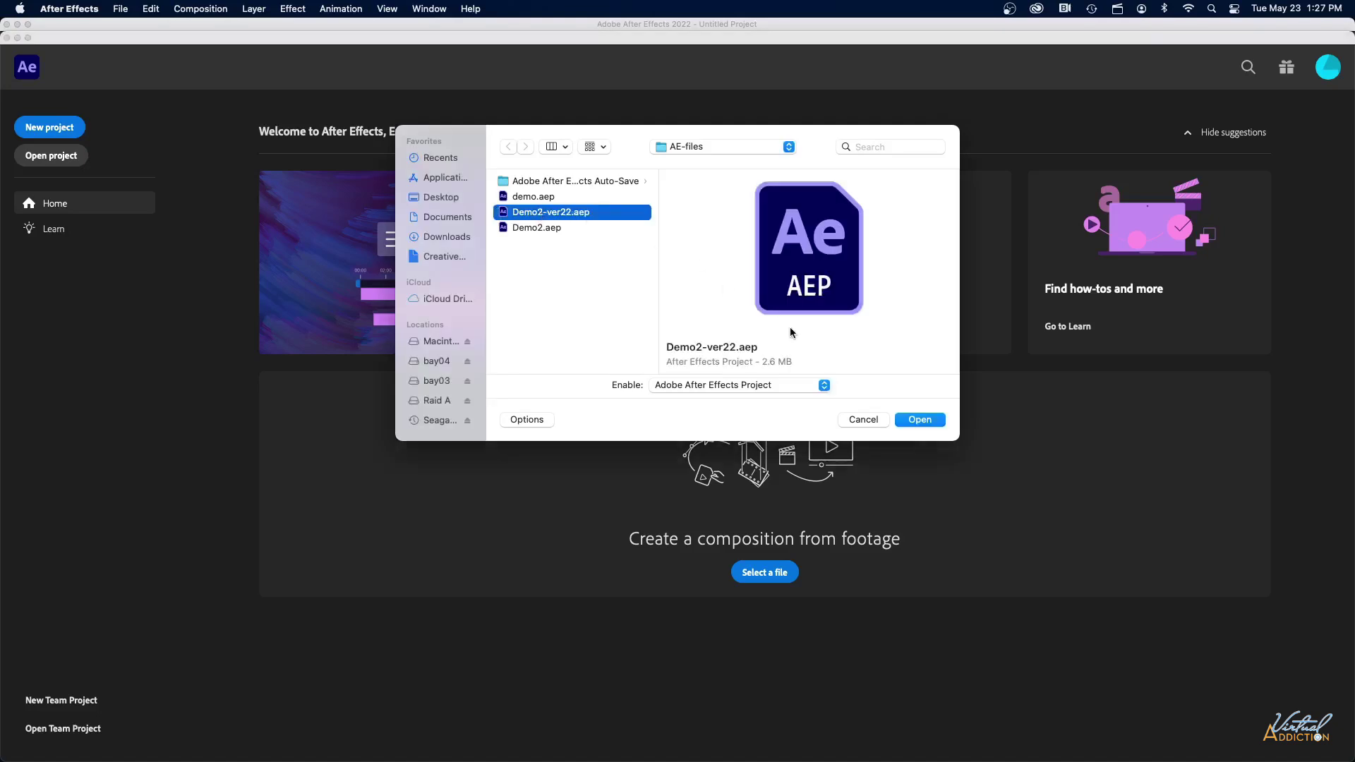
click(921, 421)
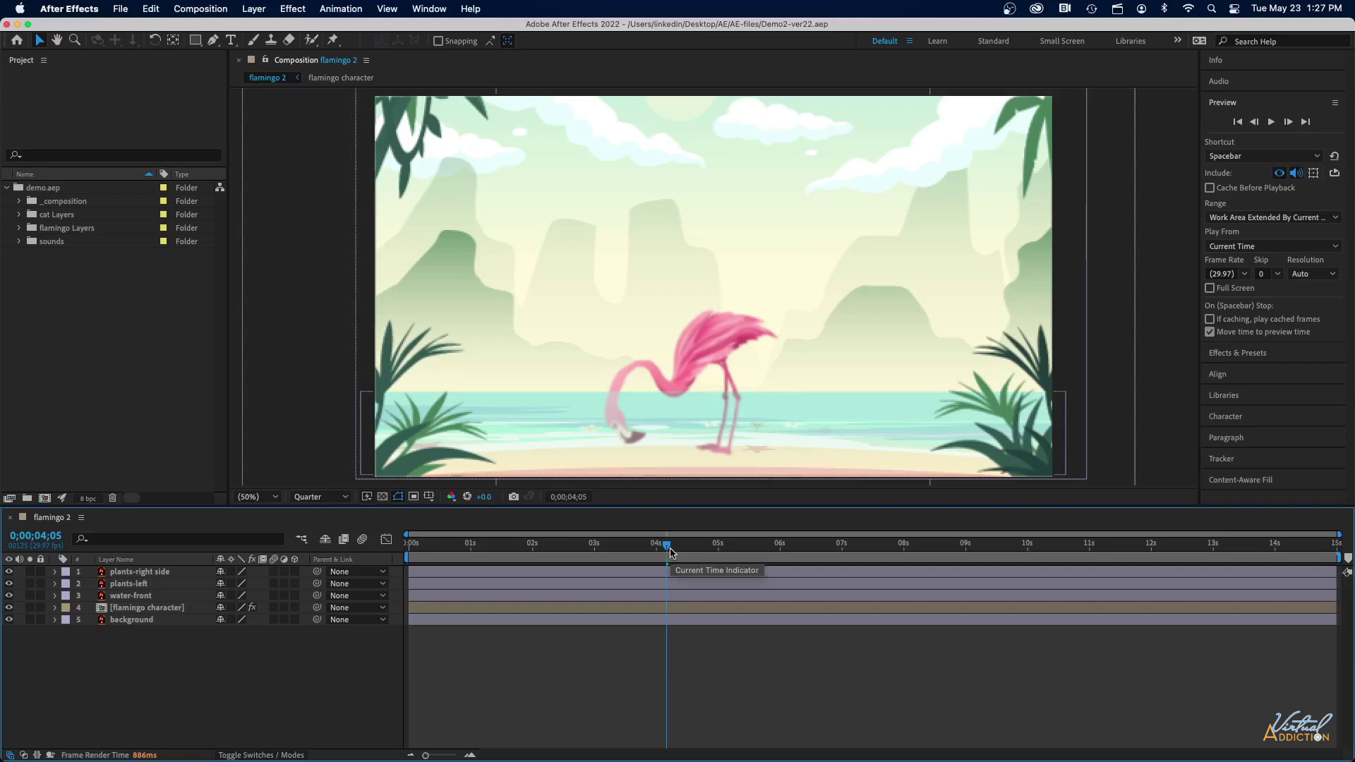
Preview the flamingo 2 composition, stopping playback at 0;00;02;05
key(space)
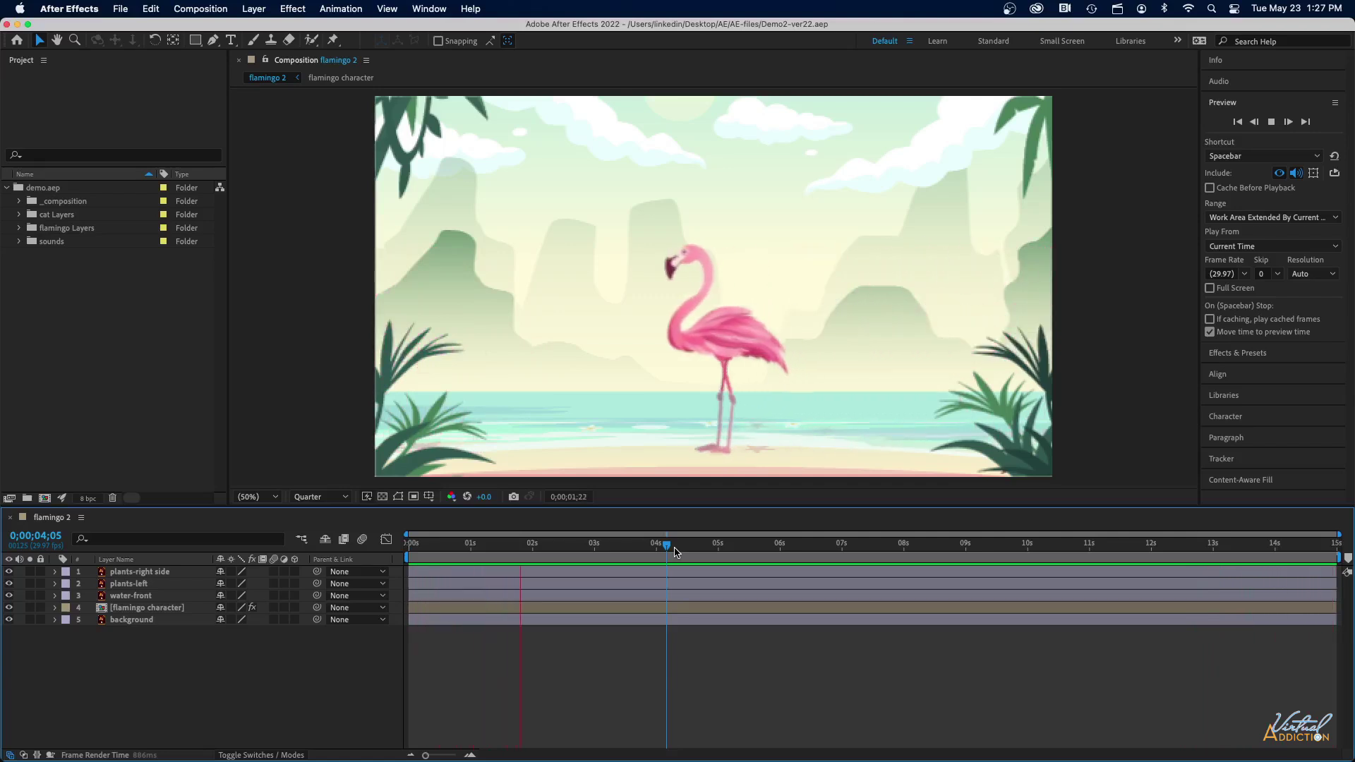
key(space)
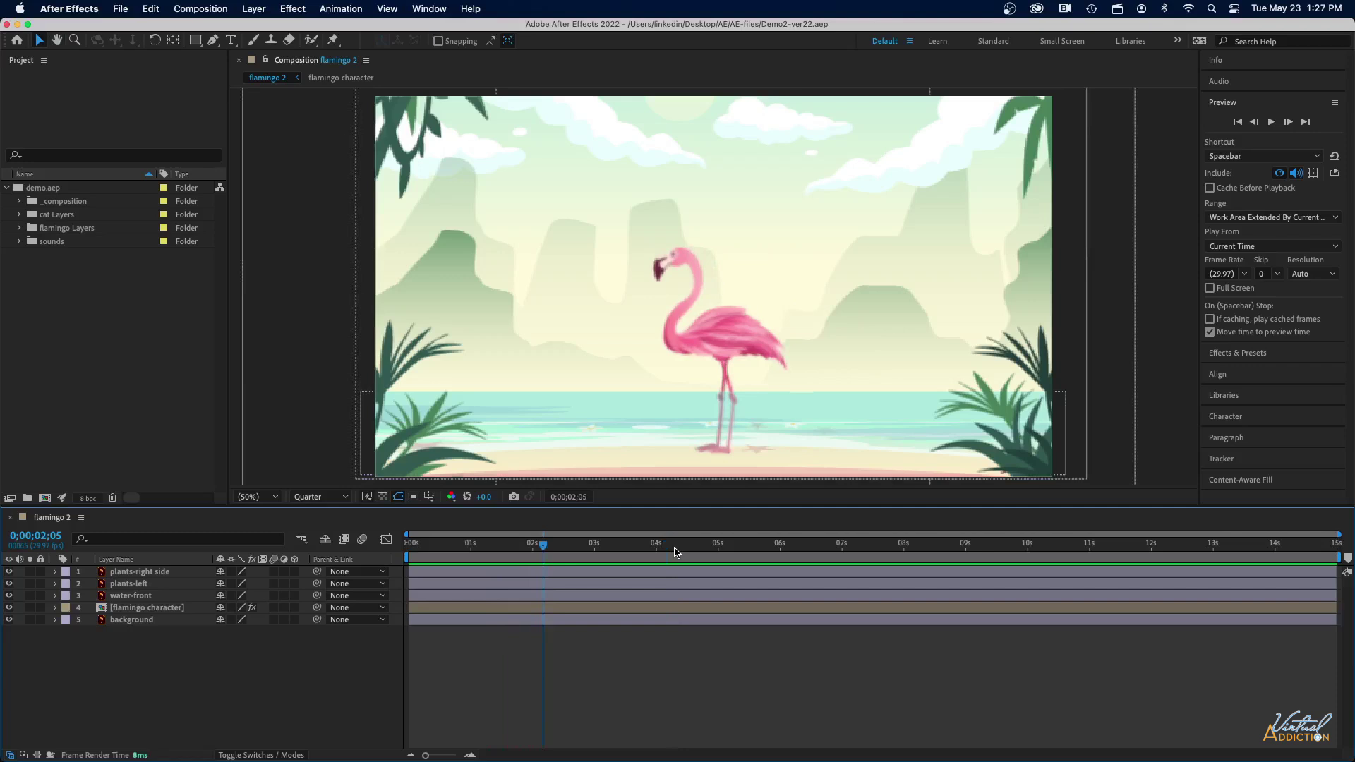